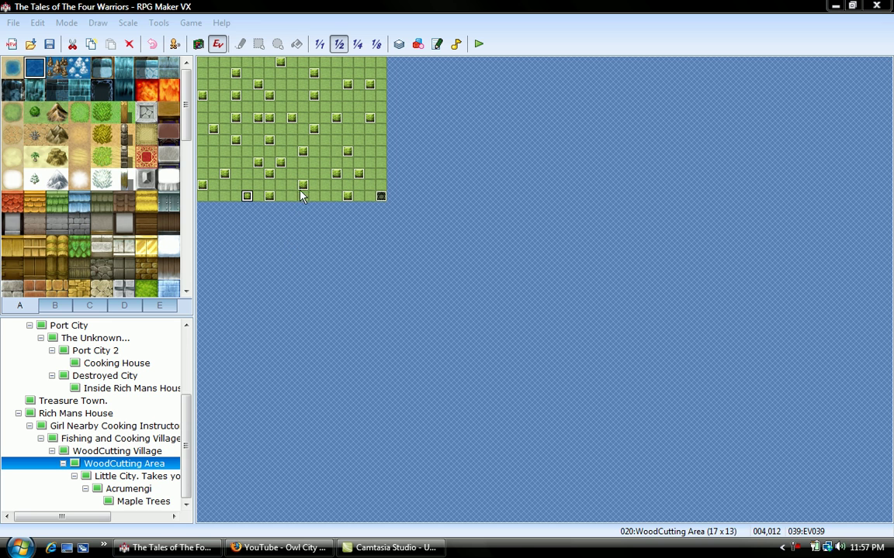
Undo the last change and open tree event EV034 at 003,001 for editing.
key(ctrl+z)
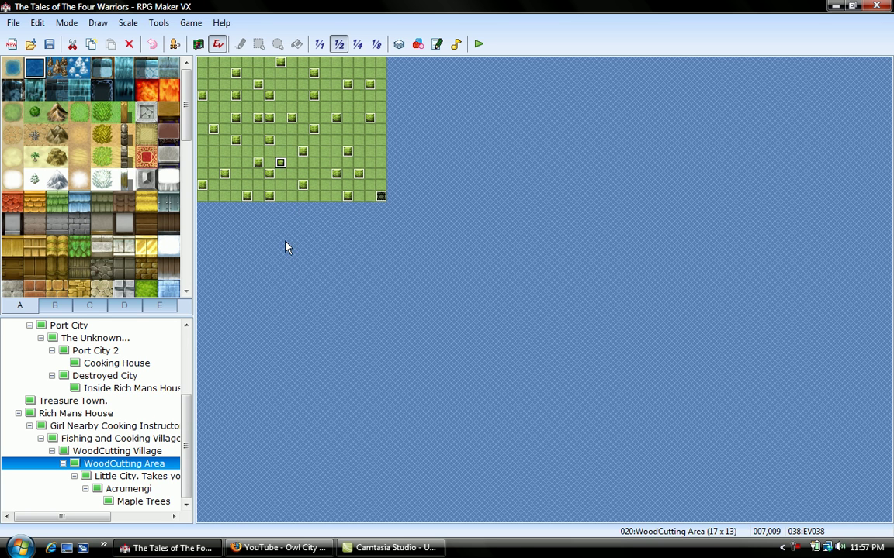
click(269, 117)
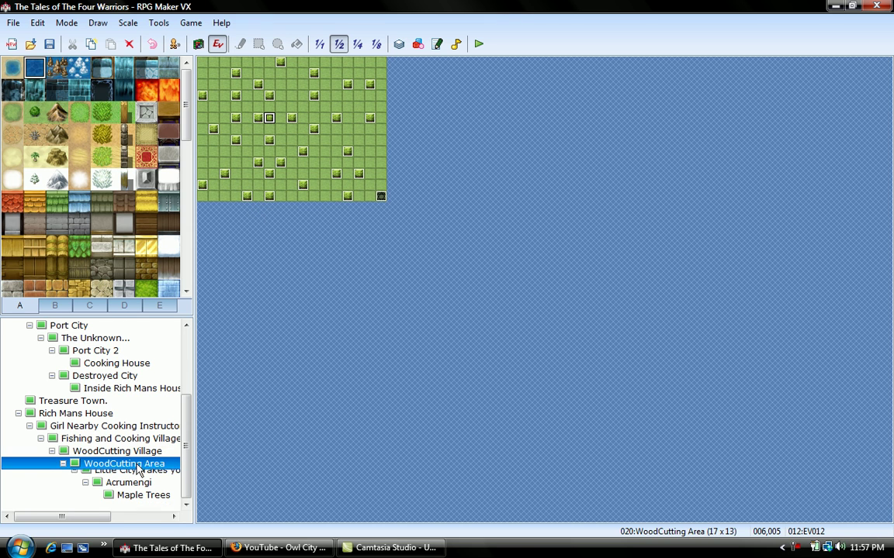
click(63, 464)
click(62, 502)
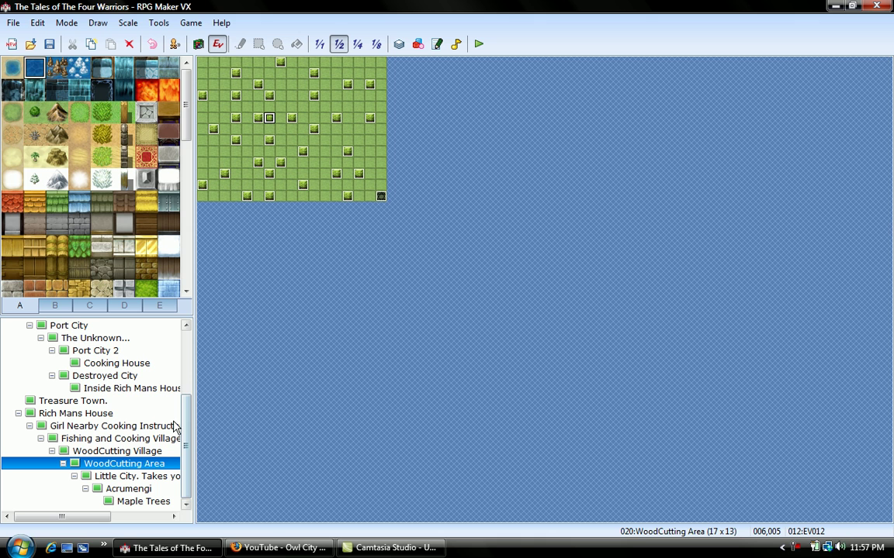
click(236, 74)
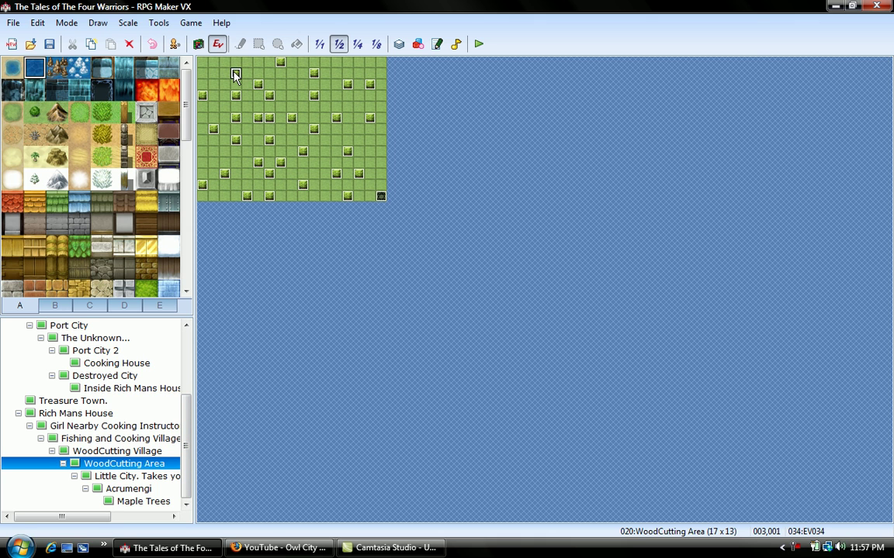
double_click(236, 73)
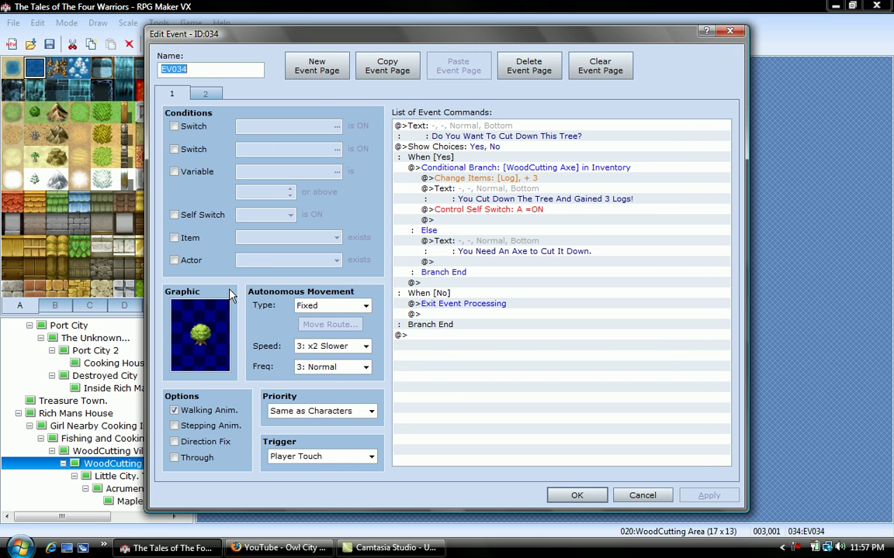
Confirm page 1 uses a Tileset-B tree graphic and keeps the Player Touch trigger.
double_click(198, 326)
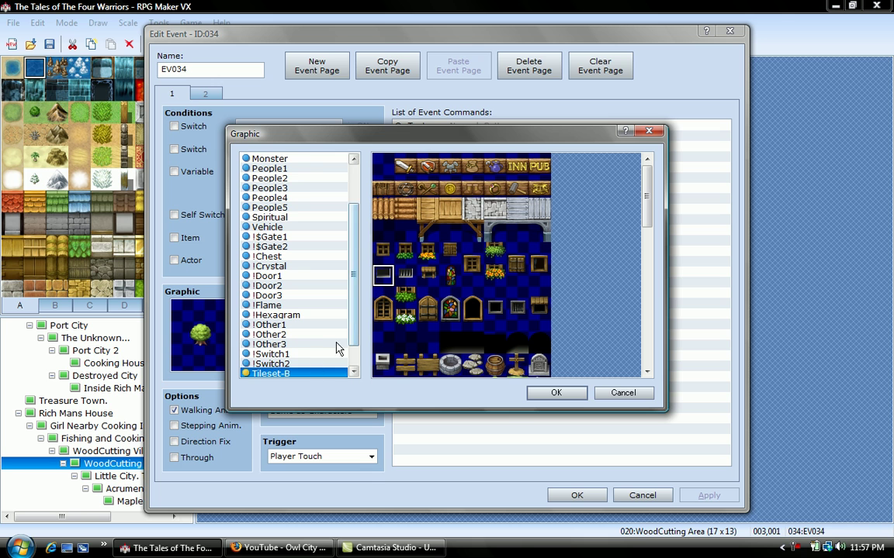
scroll(349, 294, down, 1)
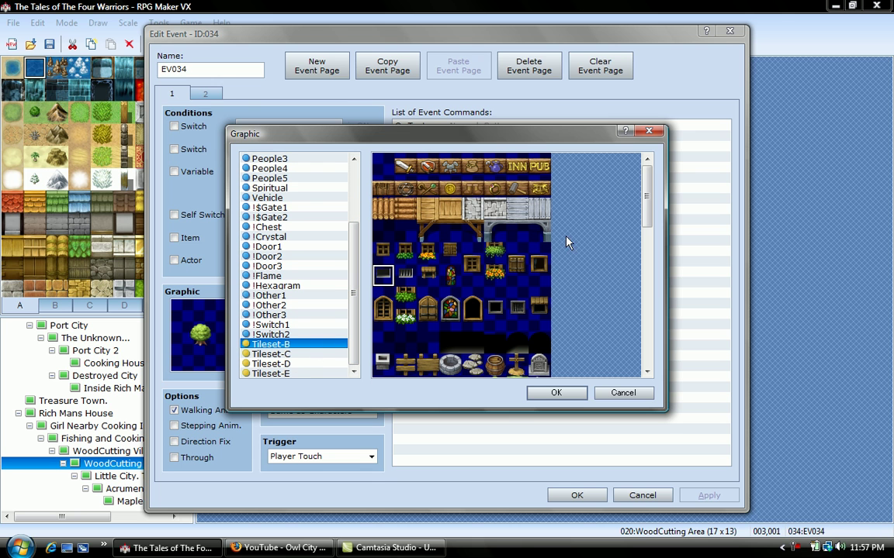
drag(646, 203, 623, 316)
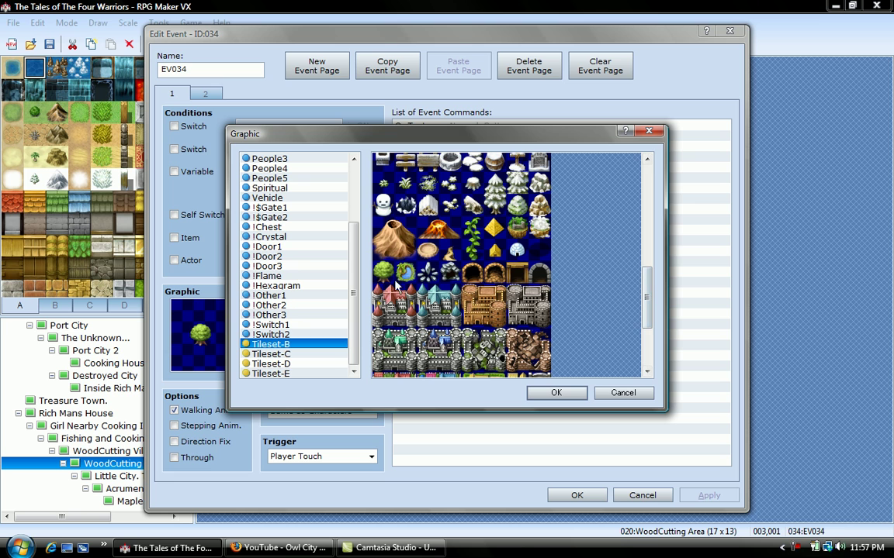
click(570, 394)
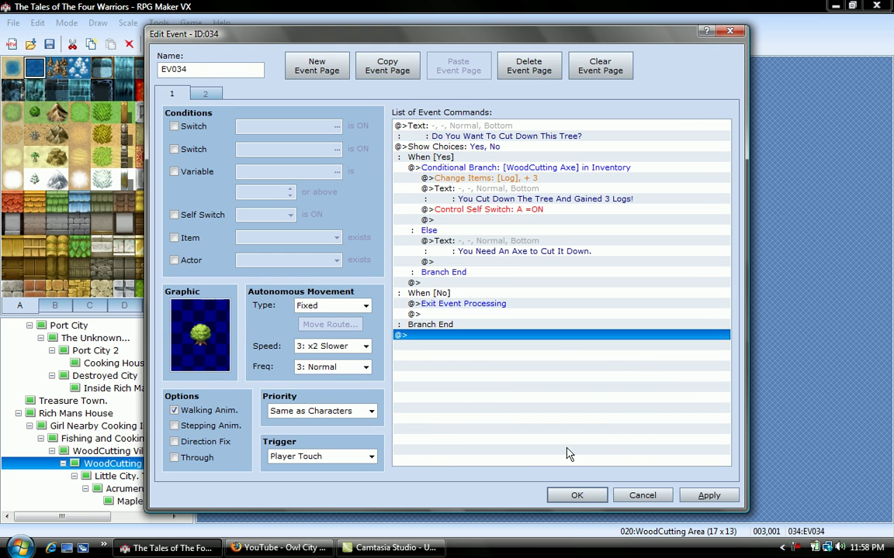
click(370, 457)
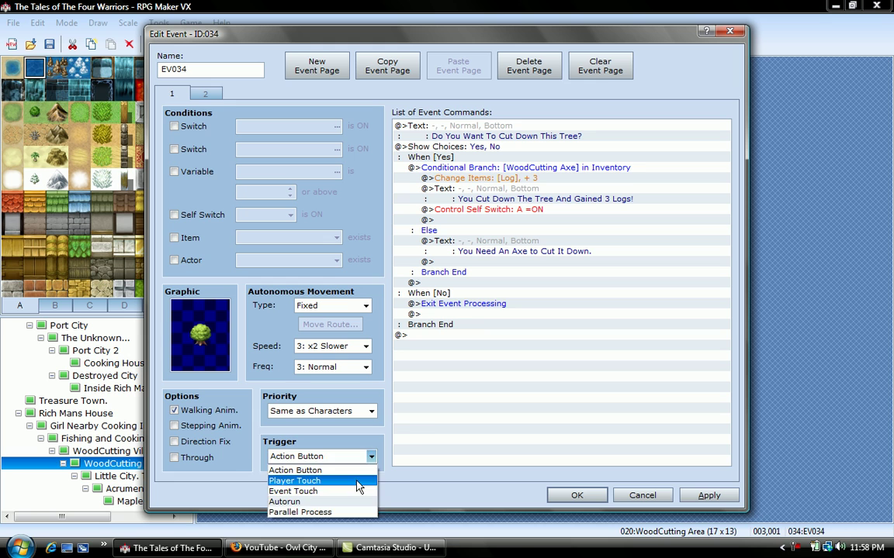
click(358, 483)
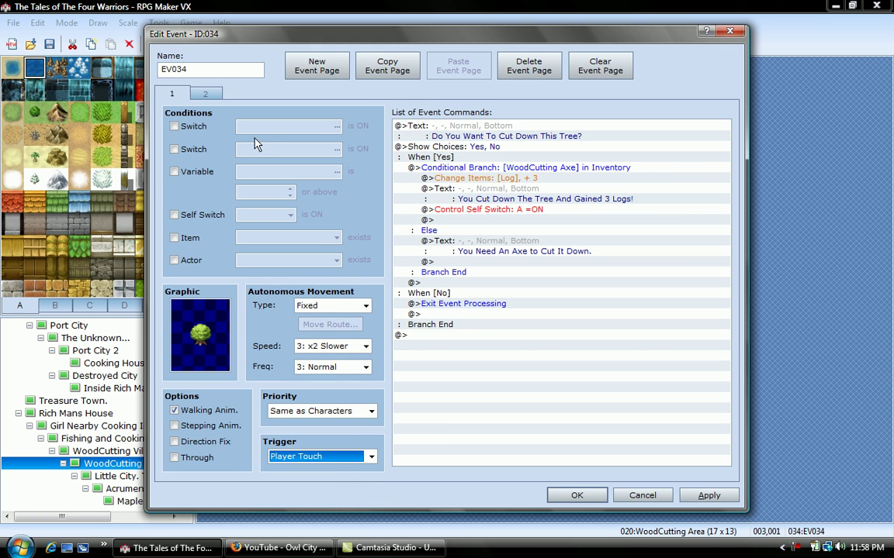
Verify page 2 shows the Tileset-B stump tile, then return to page 1.
click(216, 96)
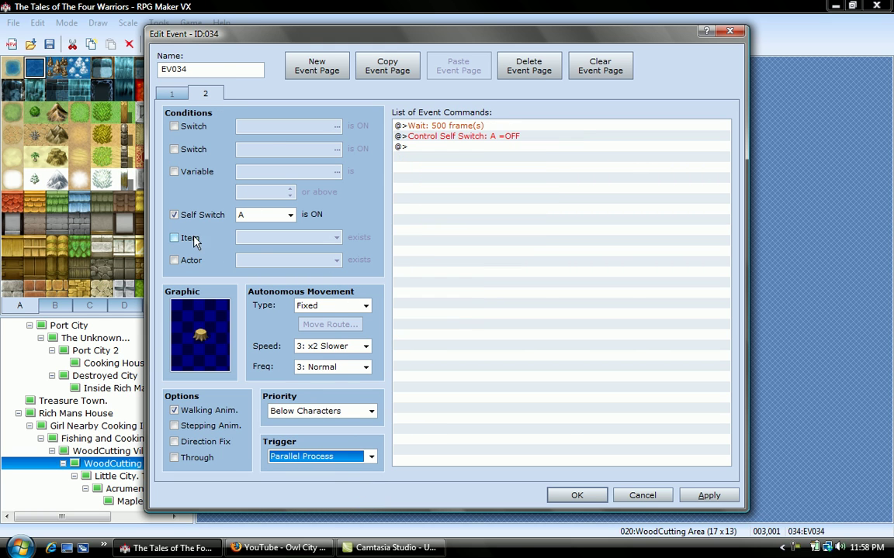
click(205, 334)
double_click(205, 333)
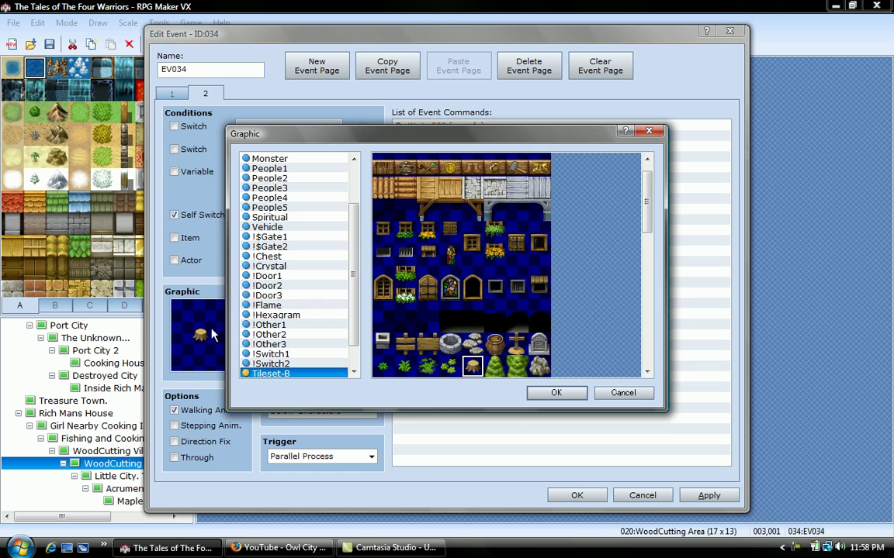
drag(641, 197, 624, 235)
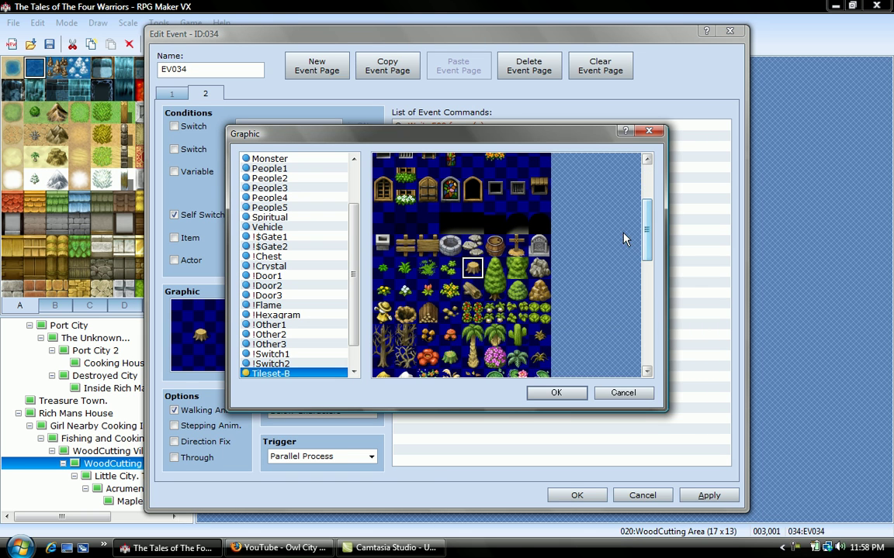
click(552, 393)
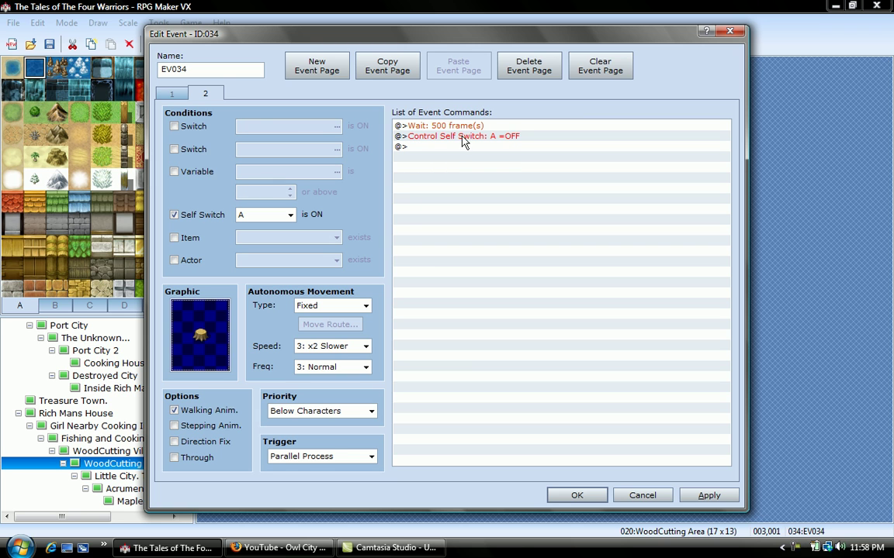
click(170, 94)
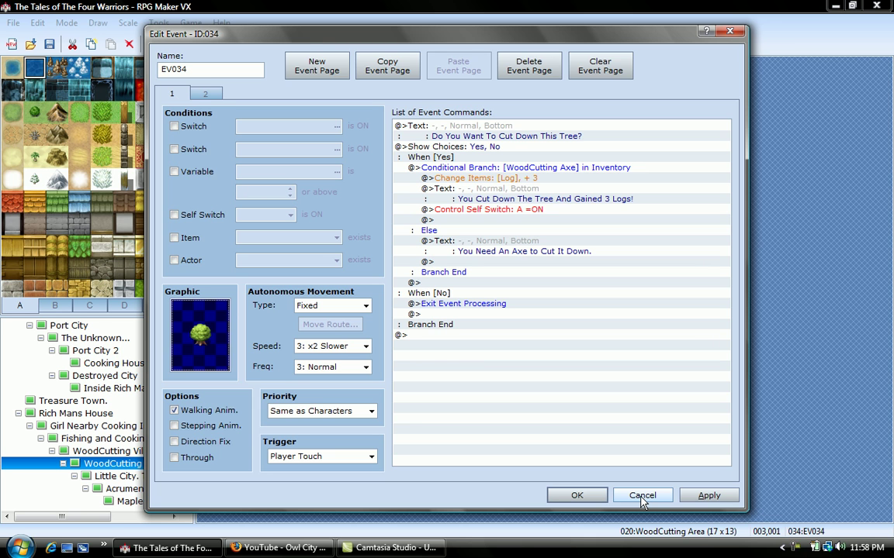
Cancel the EV034 editor and view item 029 WoodCutting Axe and its axe icon in the Database.
click(642, 496)
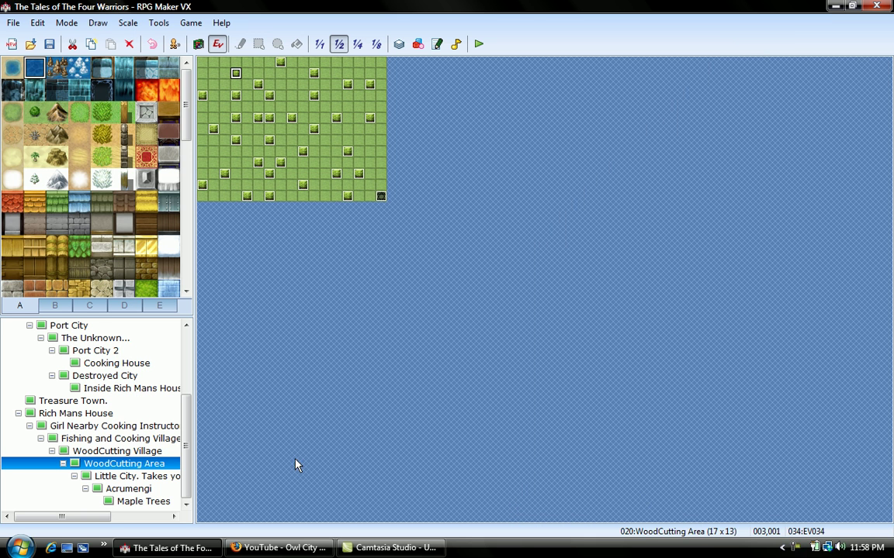
click(399, 44)
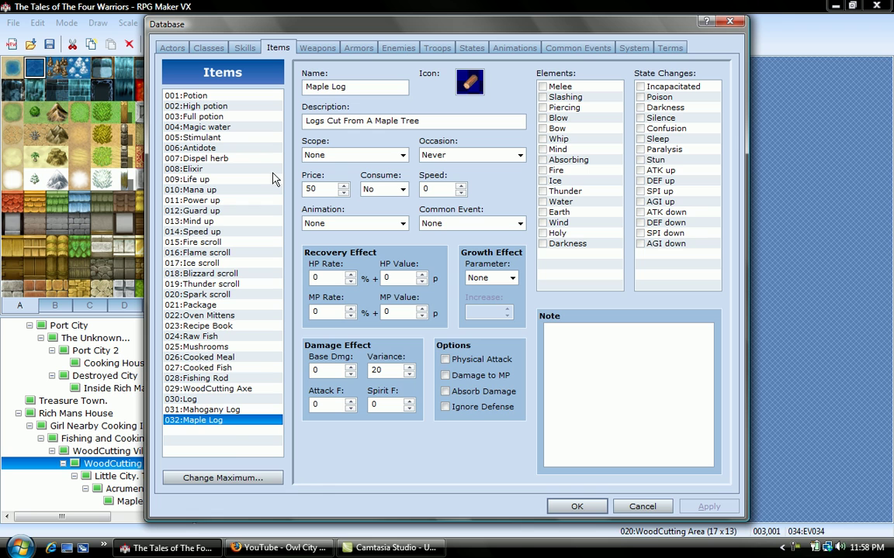
click(233, 390)
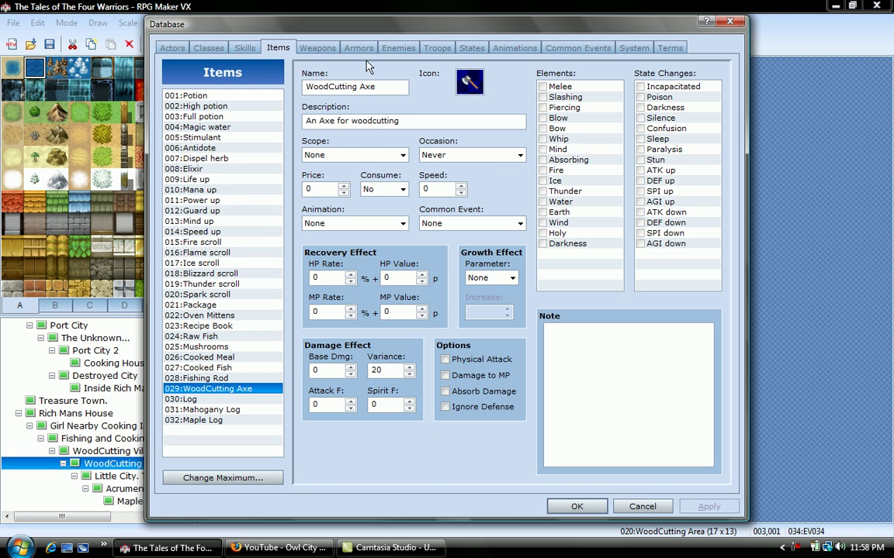
drag(308, 86, 377, 87)
double_click(466, 87)
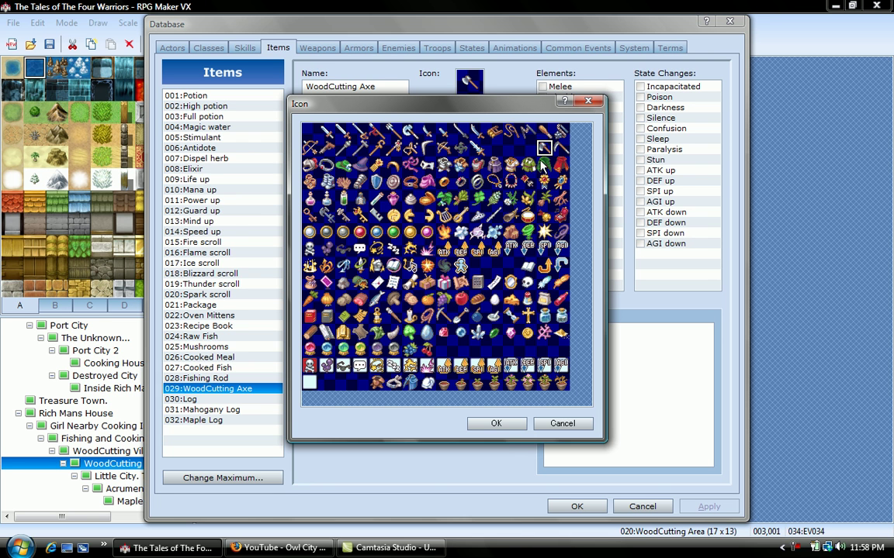
click(496, 424)
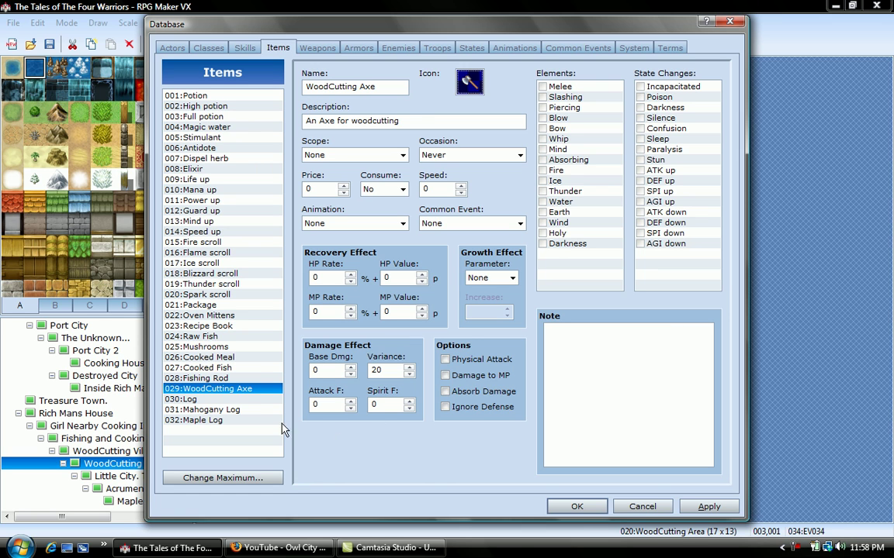
Review the Log item: price 10, scope None, occasion Never, Consume No.
click(257, 399)
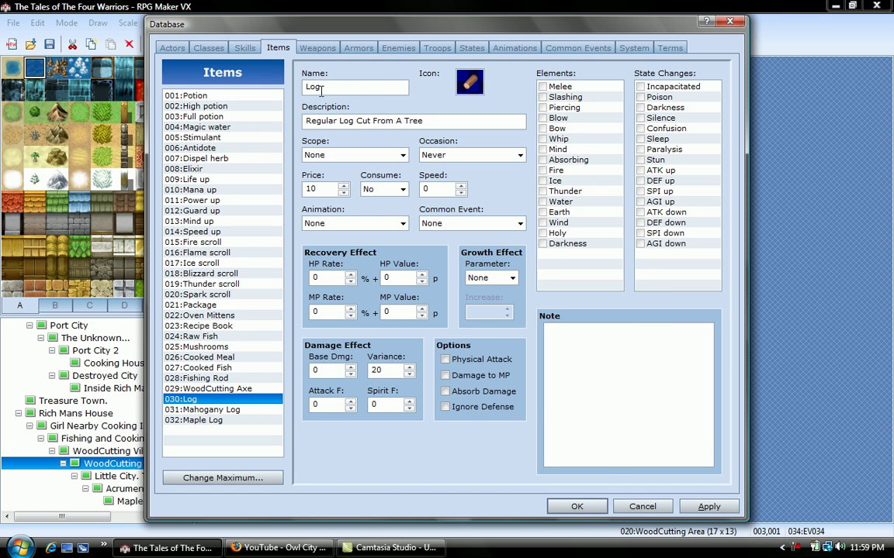
double_click(327, 192)
click(349, 155)
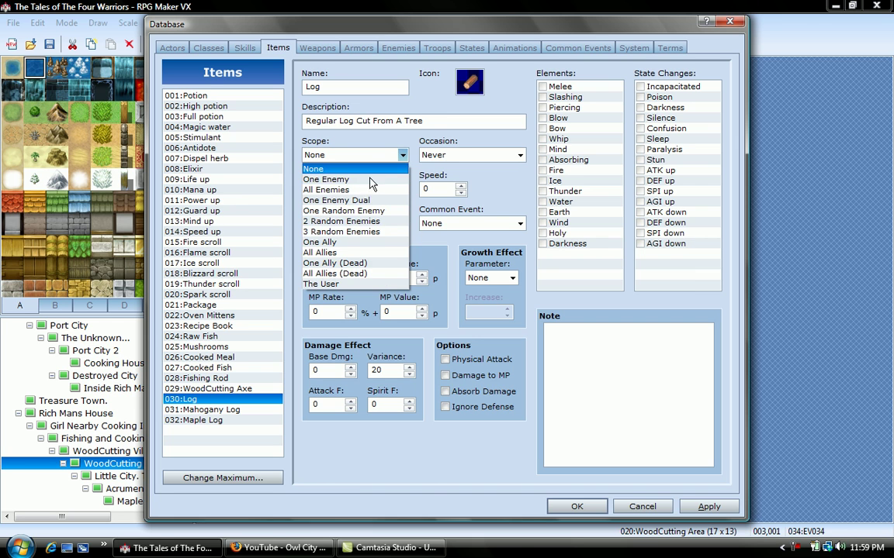
click(329, 155)
click(465, 155)
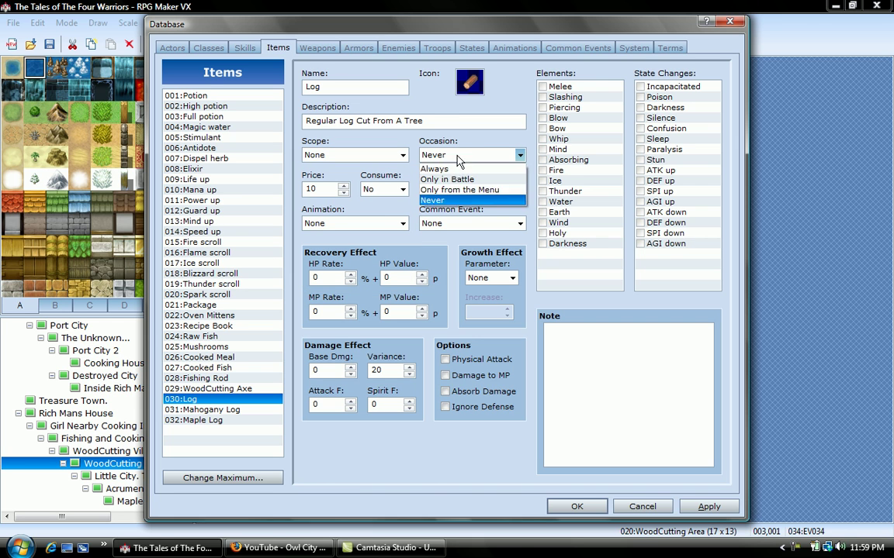
click(452, 200)
click(377, 189)
click(356, 208)
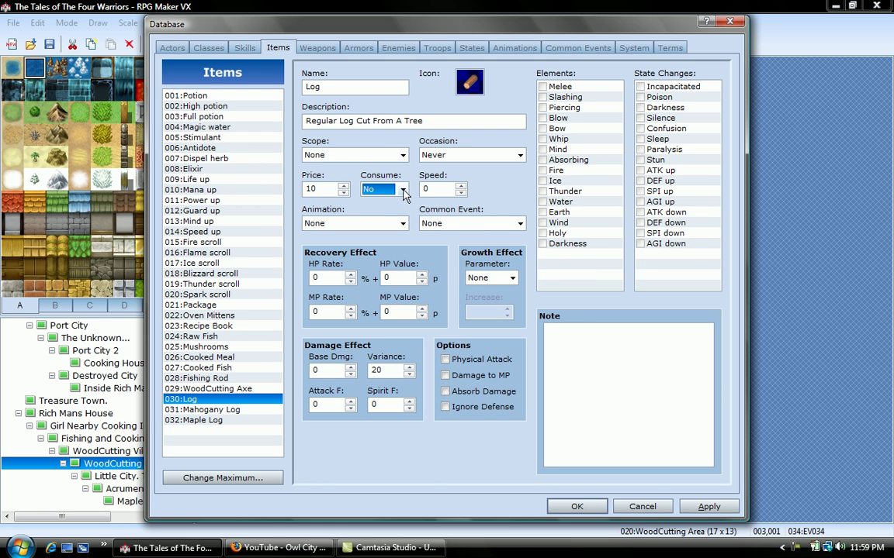
Compare the Mahogany Log (price 30) and Maple Log (price 50) items against the Log.
click(250, 411)
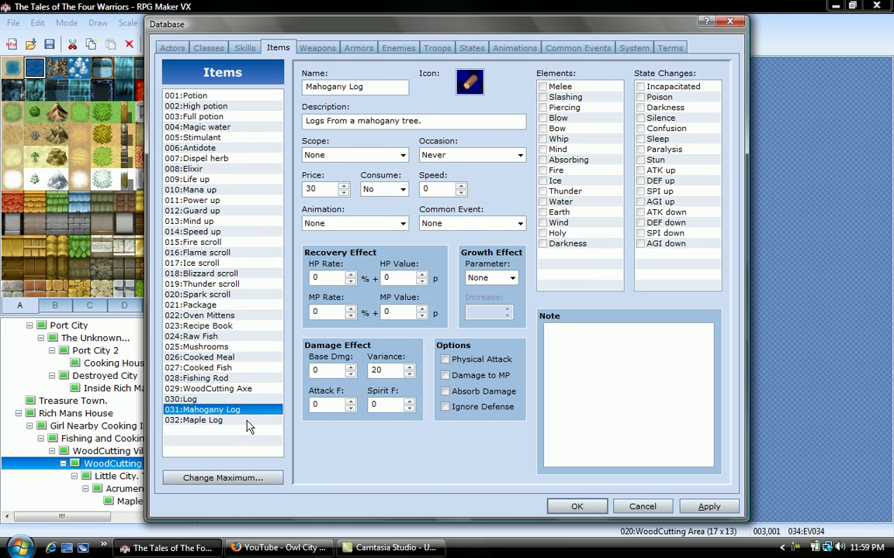
click(248, 421)
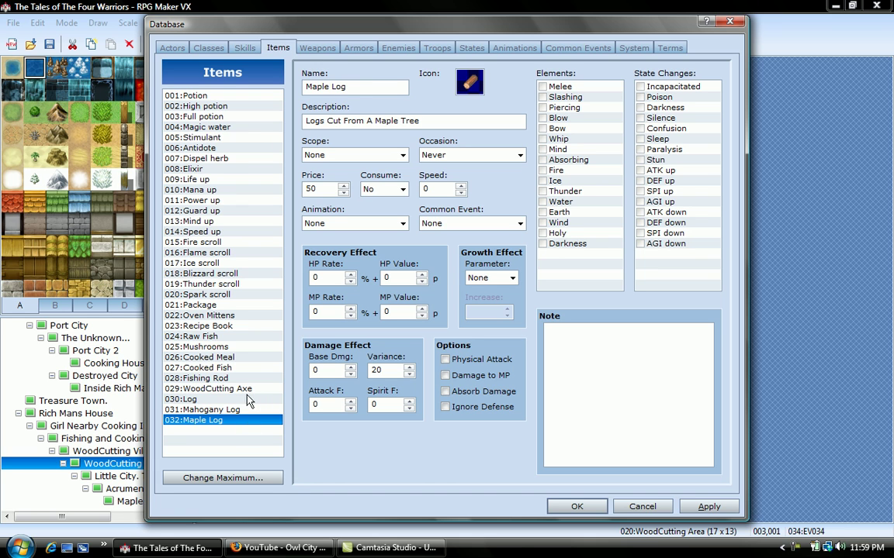
click(253, 400)
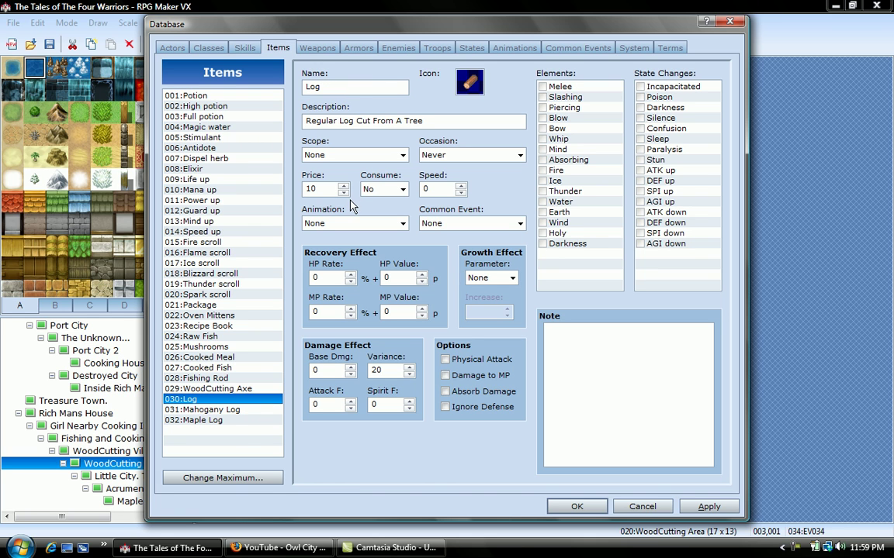
click(246, 410)
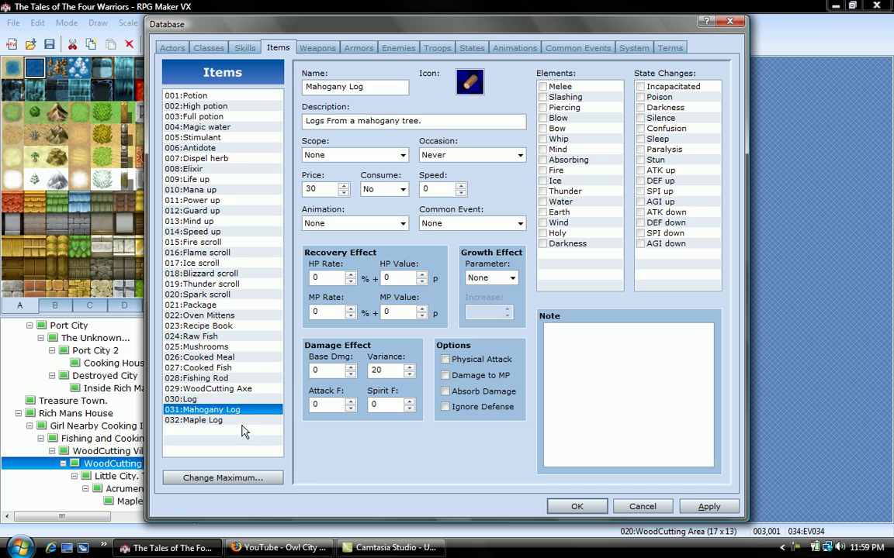
click(245, 400)
click(236, 420)
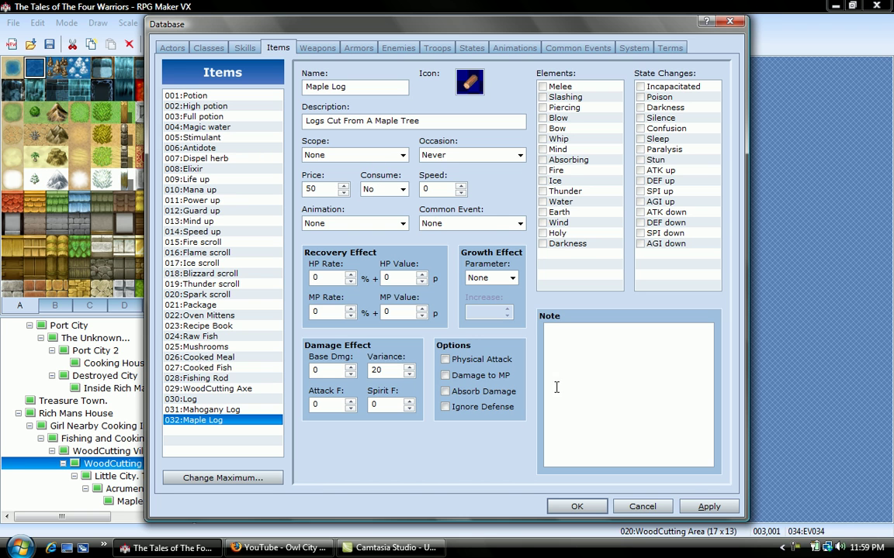
Close the Database, open EV034, and copy its axe conditional branch block.
click(577, 506)
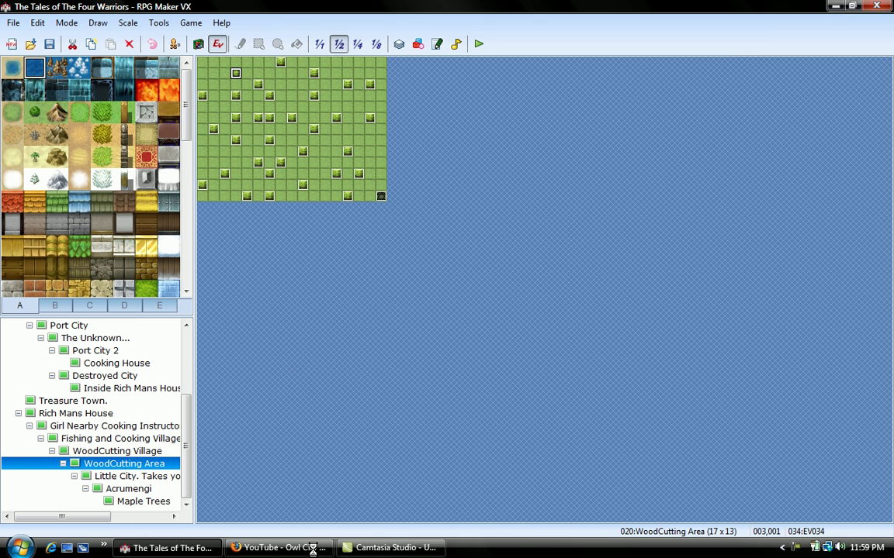
double_click(236, 74)
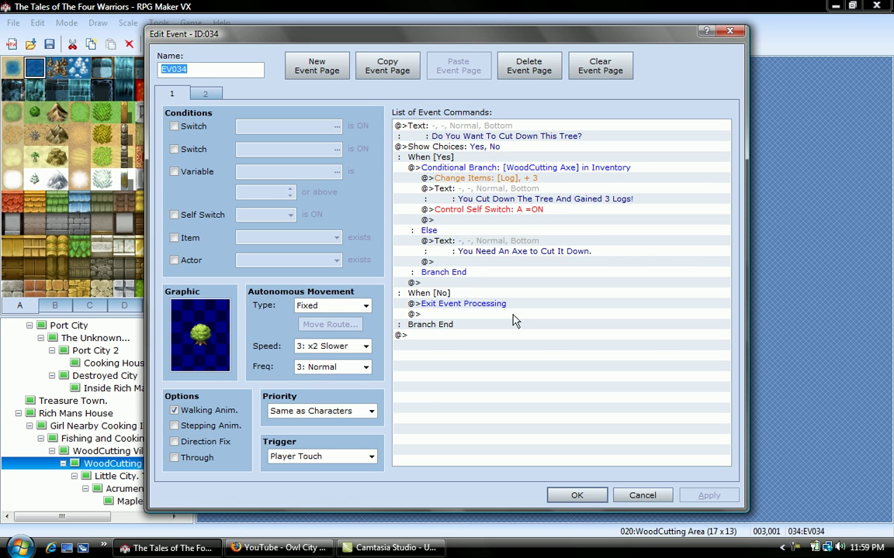
click(489, 168)
right_click(506, 167)
click(535, 221)
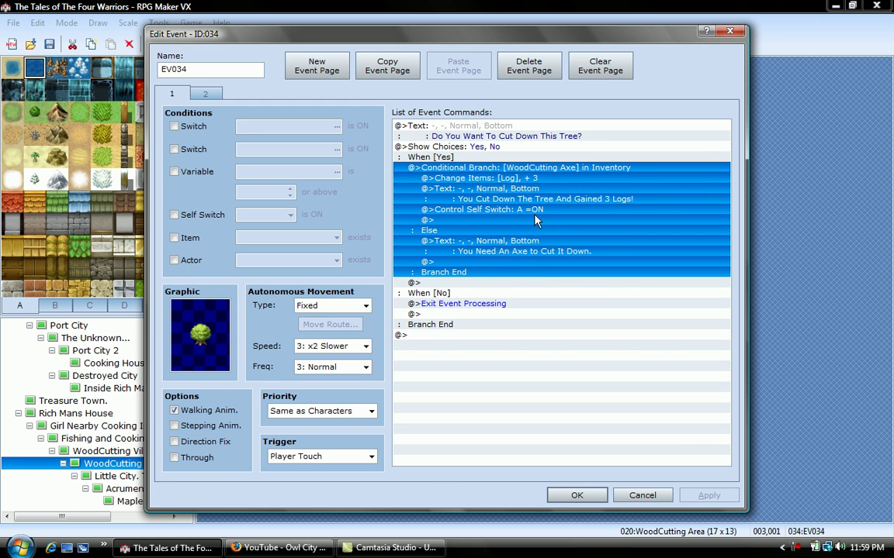
Keep the branch condition as 029:WoodCutting Axe in inventory, then select the Change Items: Log +3 command.
key(Return)
click(445, 190)
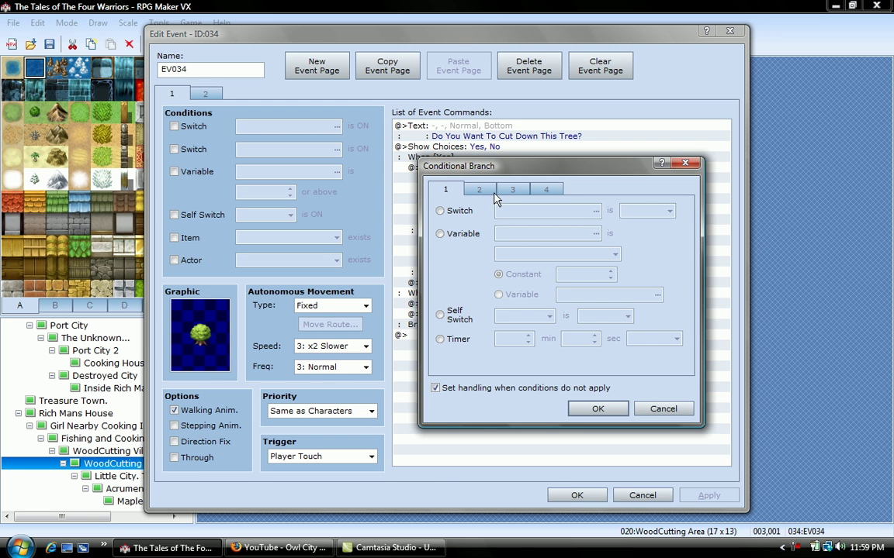
click(545, 190)
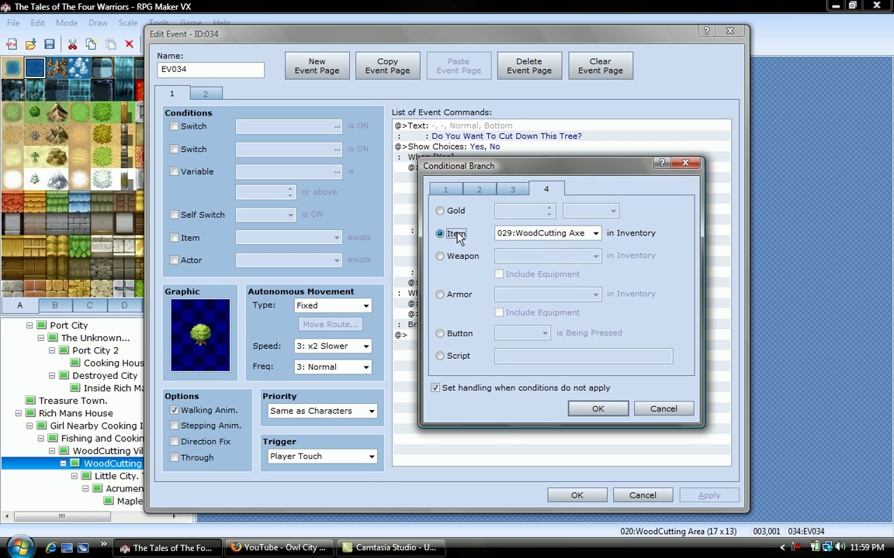
click(543, 240)
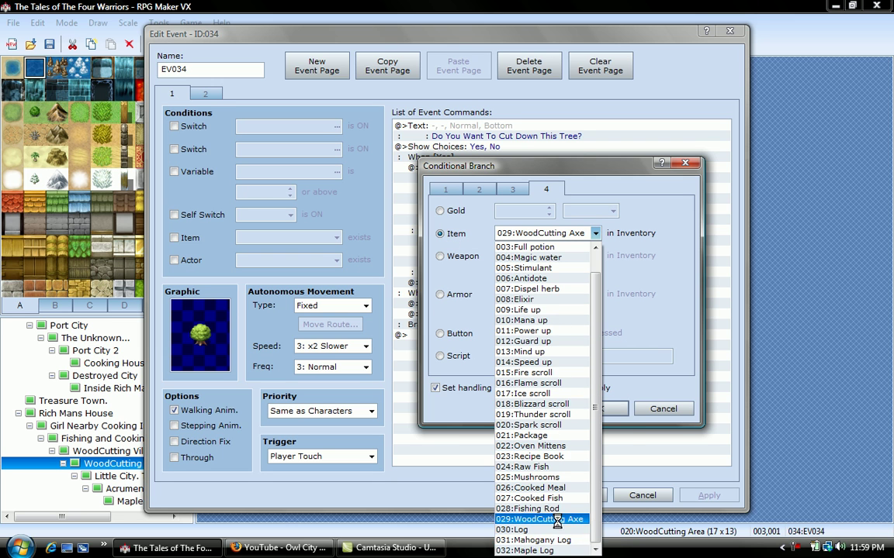
click(512, 495)
click(597, 409)
click(569, 335)
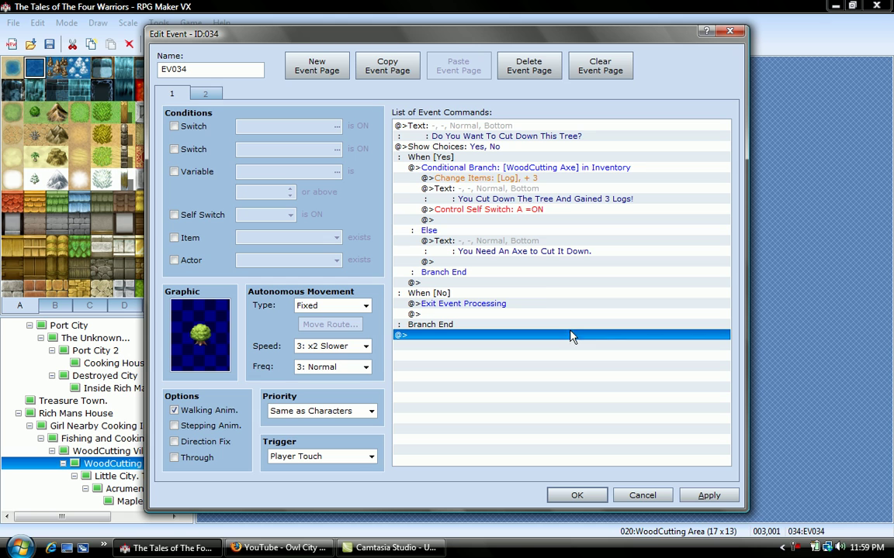
click(440, 180)
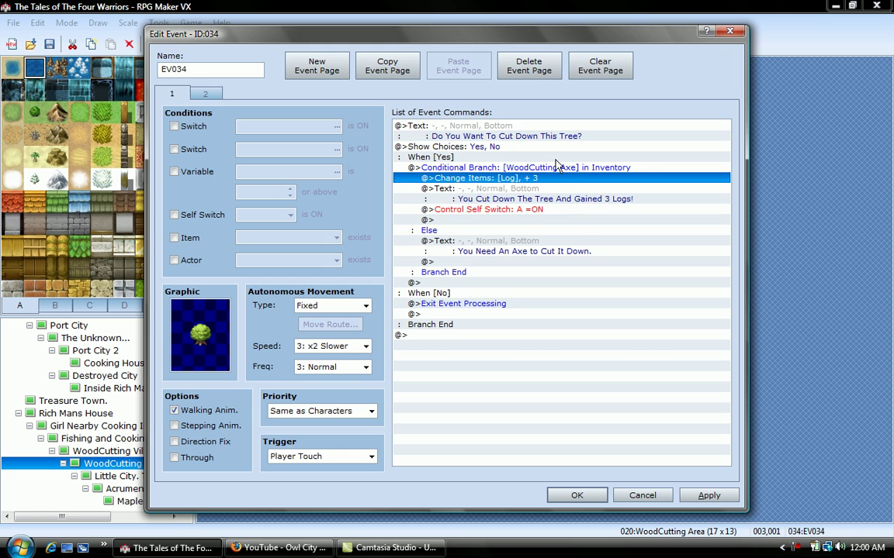
key(Delete)
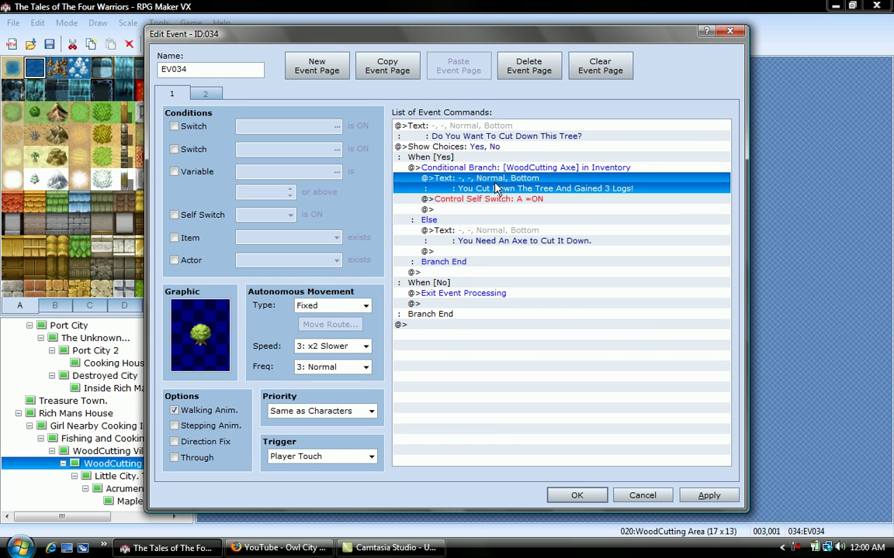
key(Insert)
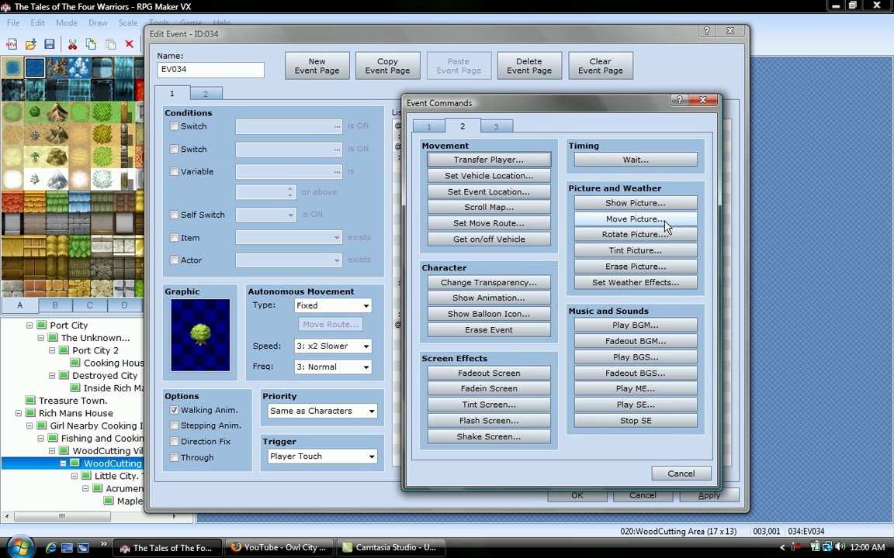
click(429, 123)
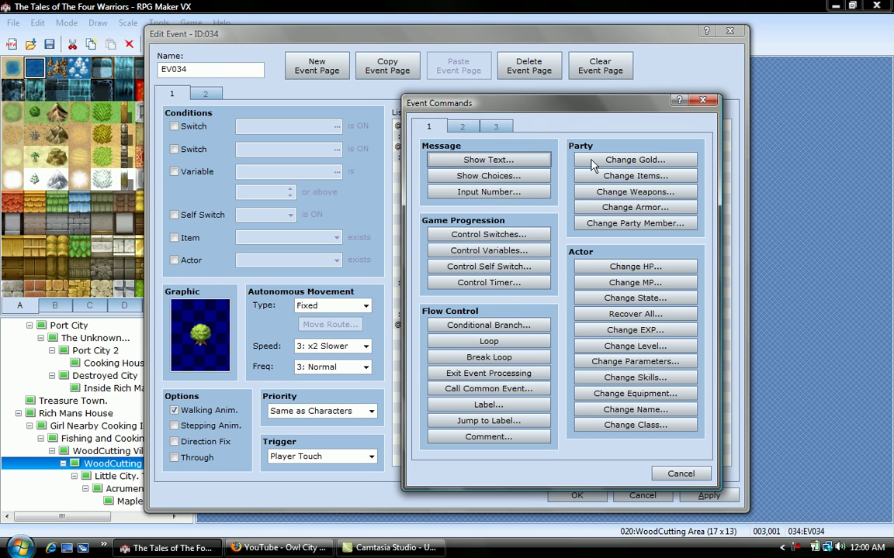
click(619, 176)
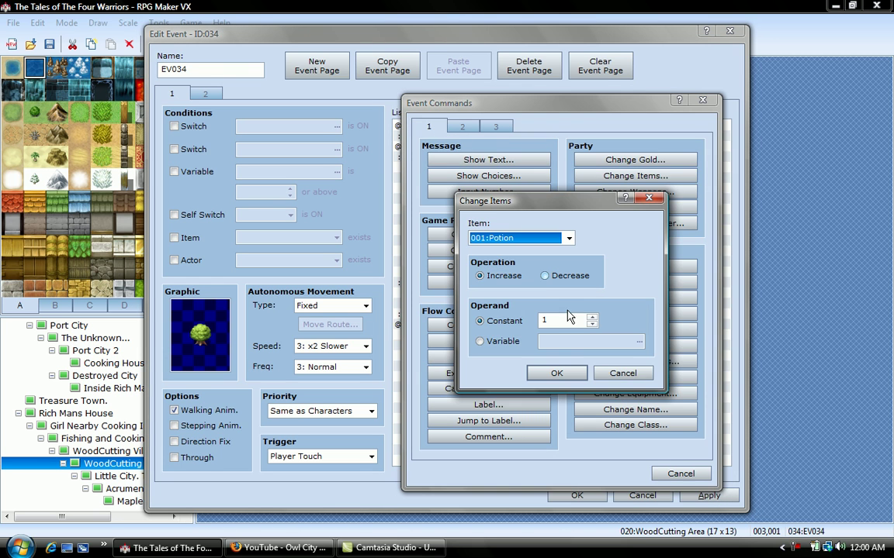
click(551, 241)
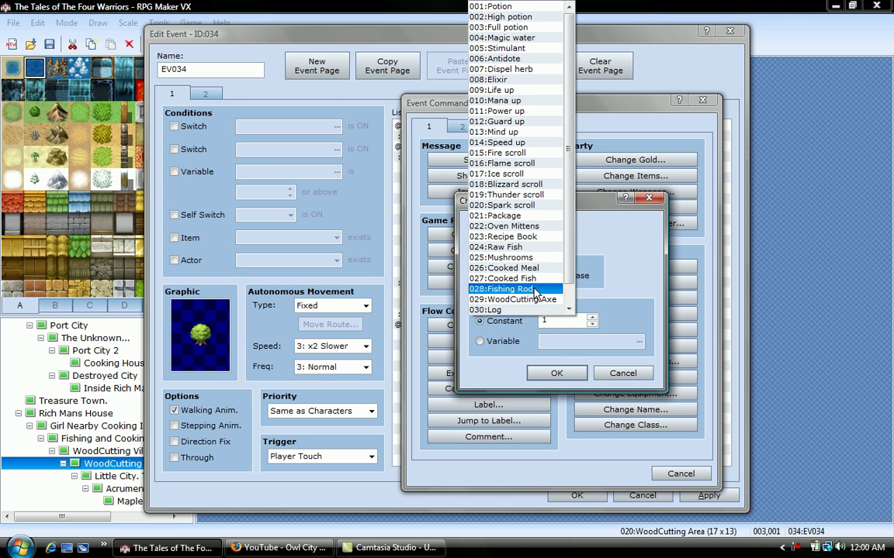
click(508, 309)
double_click(566, 324)
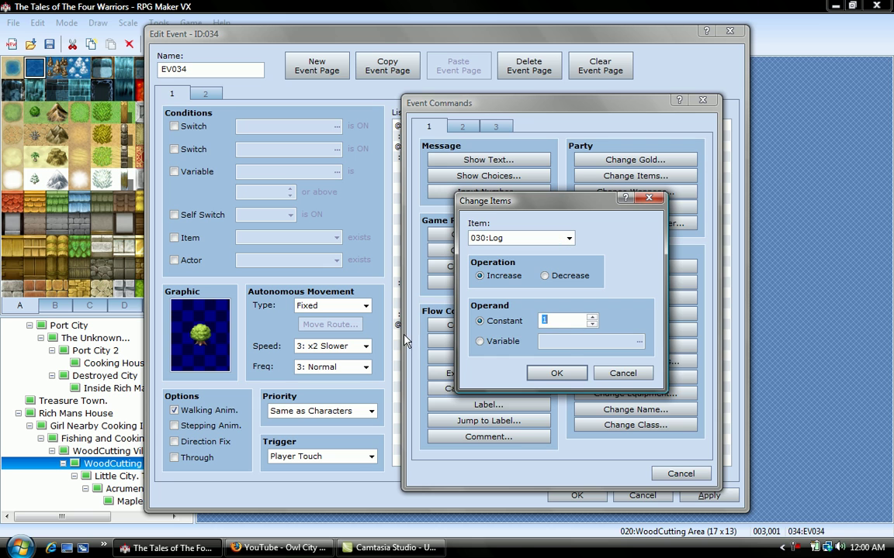
text(3)
click(559, 374)
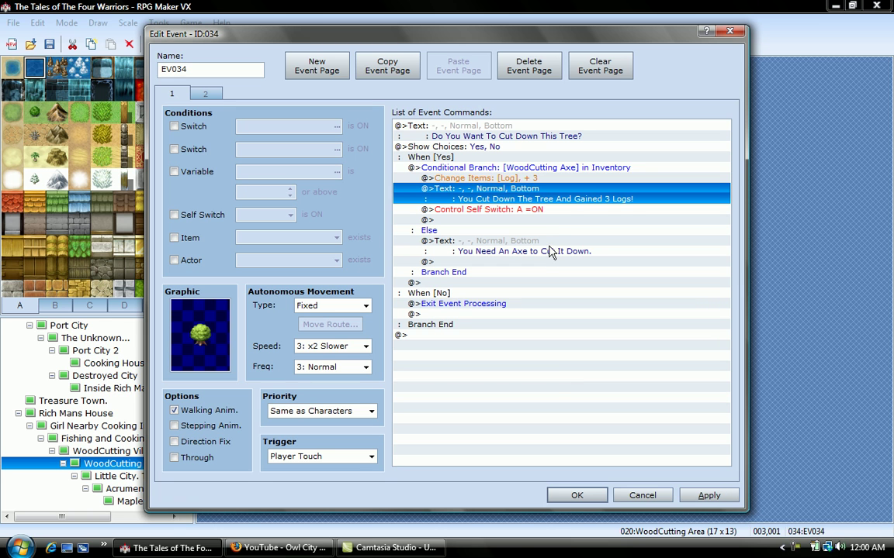
click(479, 180)
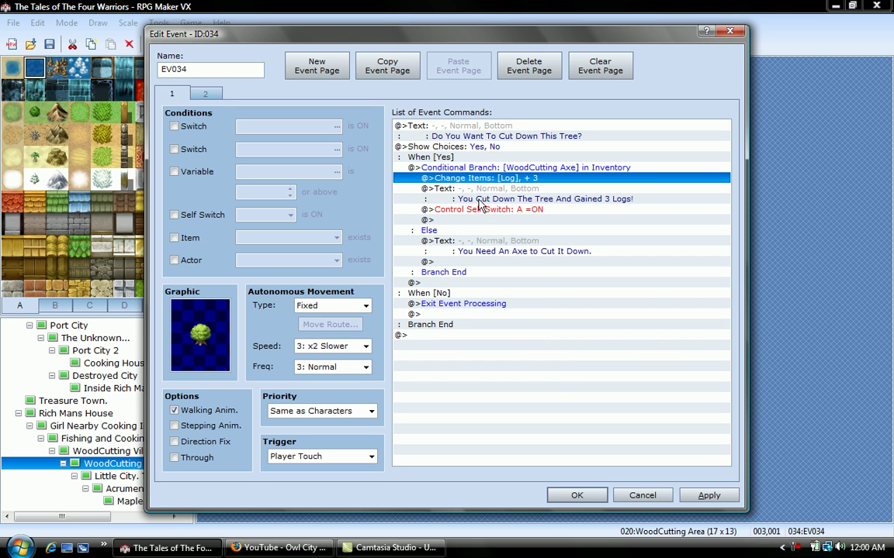
click(425, 189)
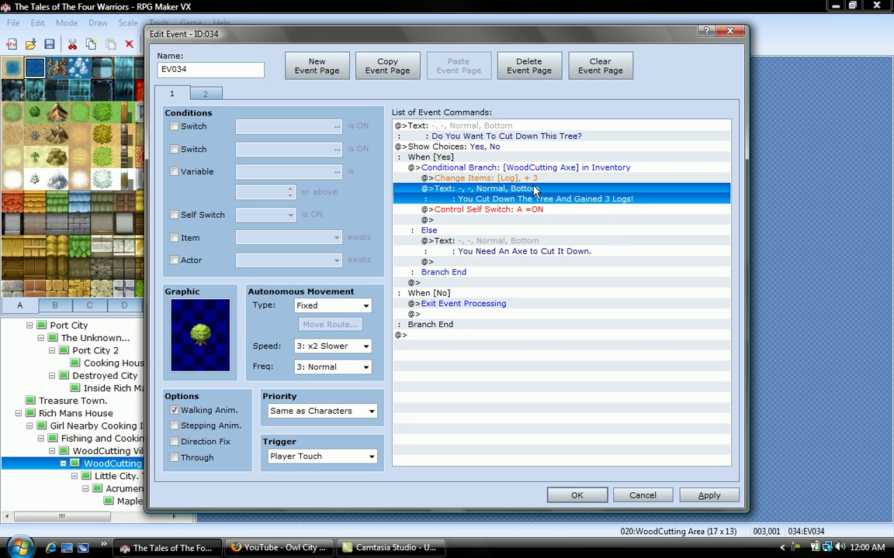
click(604, 221)
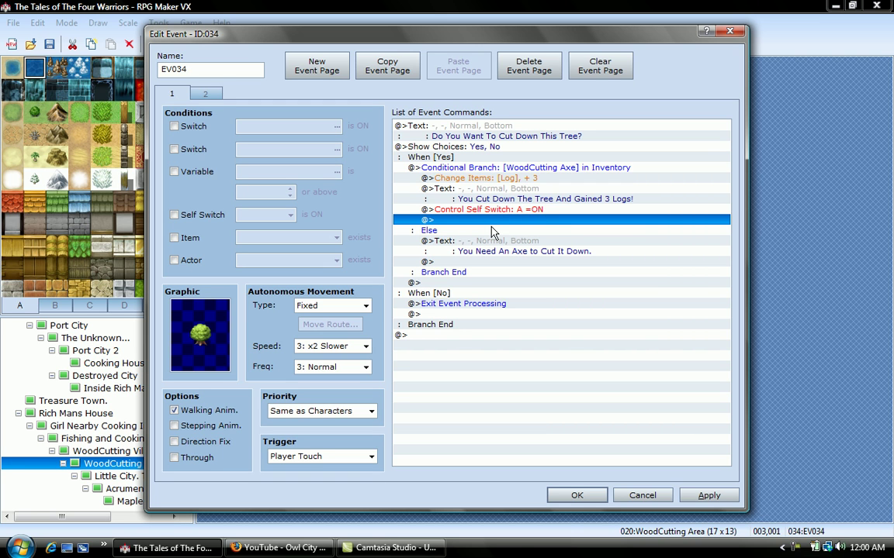
click(449, 241)
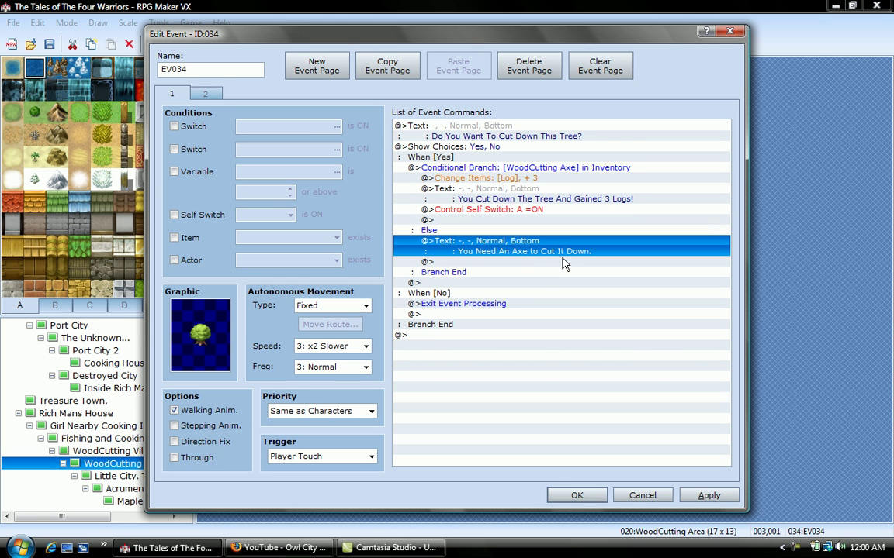
click(434, 294)
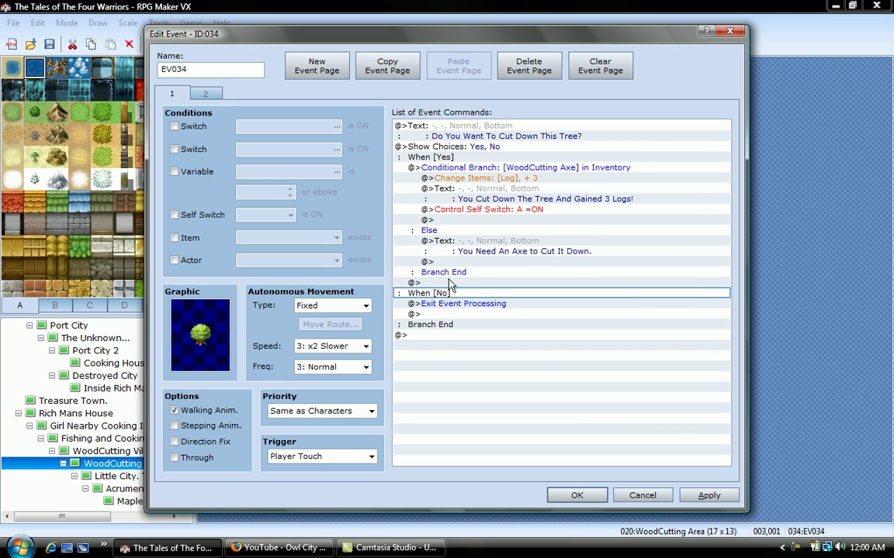
click(488, 304)
key(Delete)
right_click(494, 309)
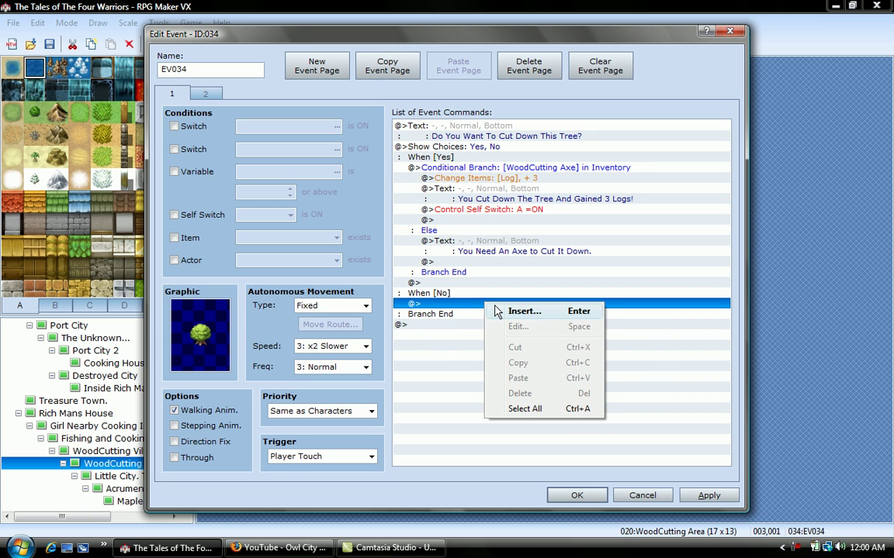
click(496, 311)
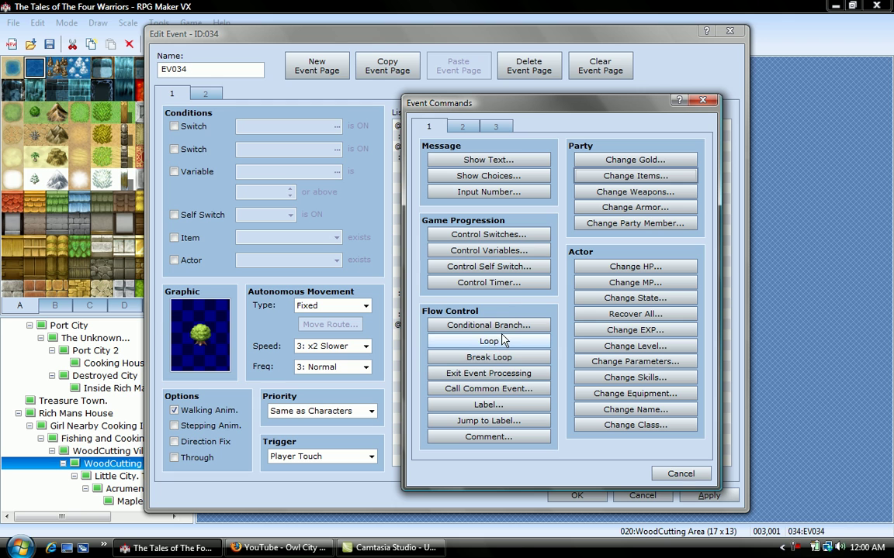
click(496, 375)
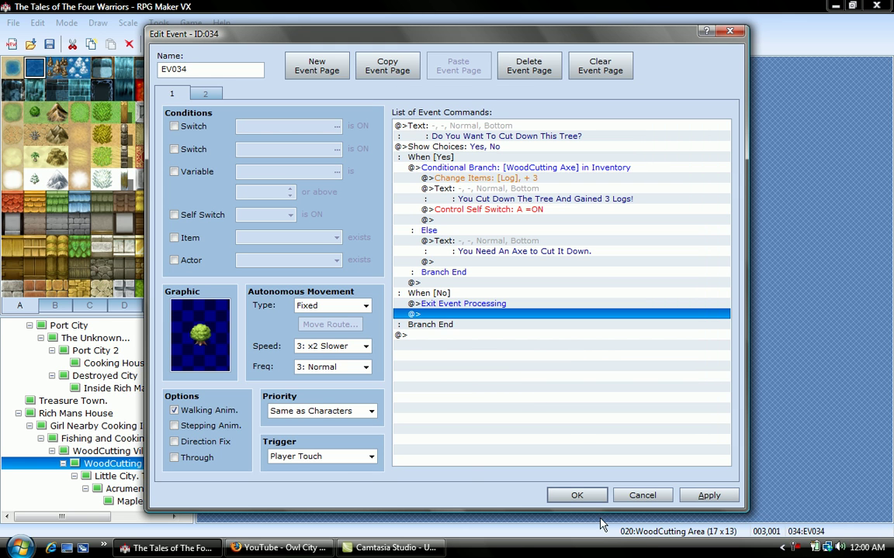
On the stump page, delete the old commands and insert a 500-frame Wait.
click(206, 94)
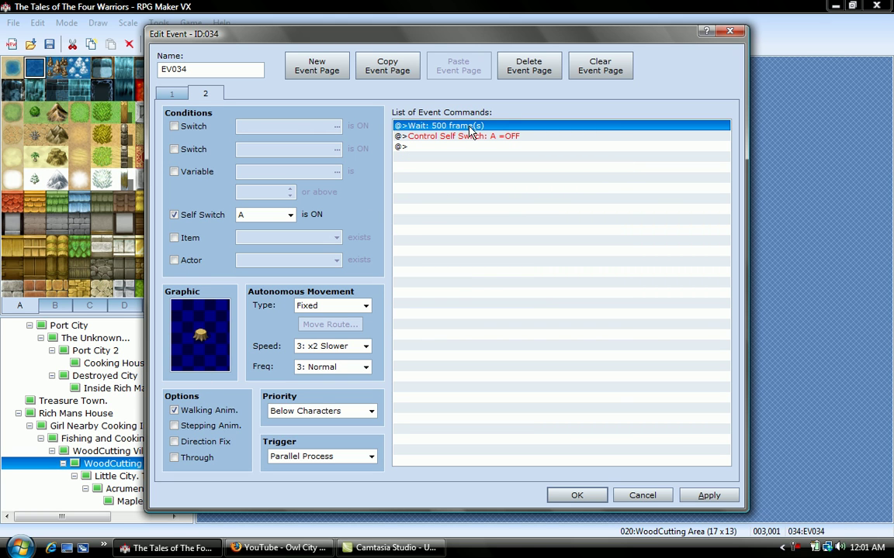
key(Delete)
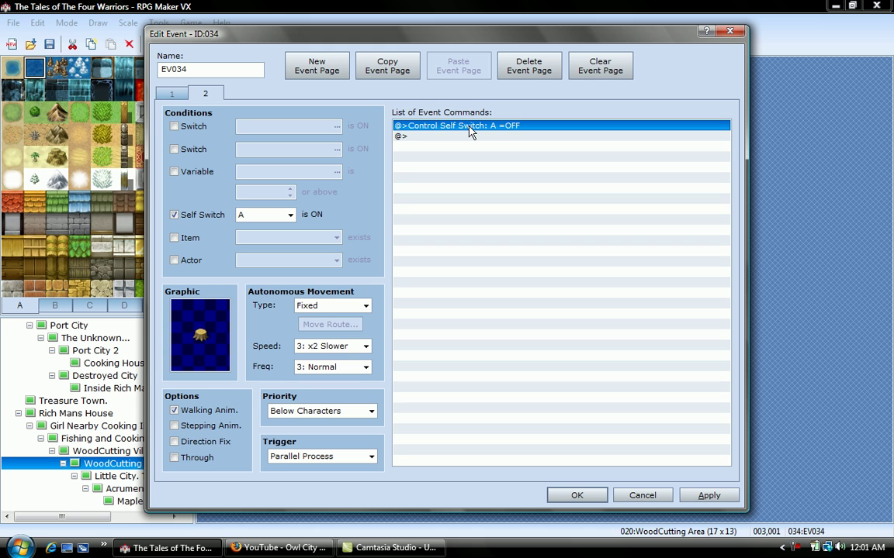
key(Delete)
double_click(469, 128)
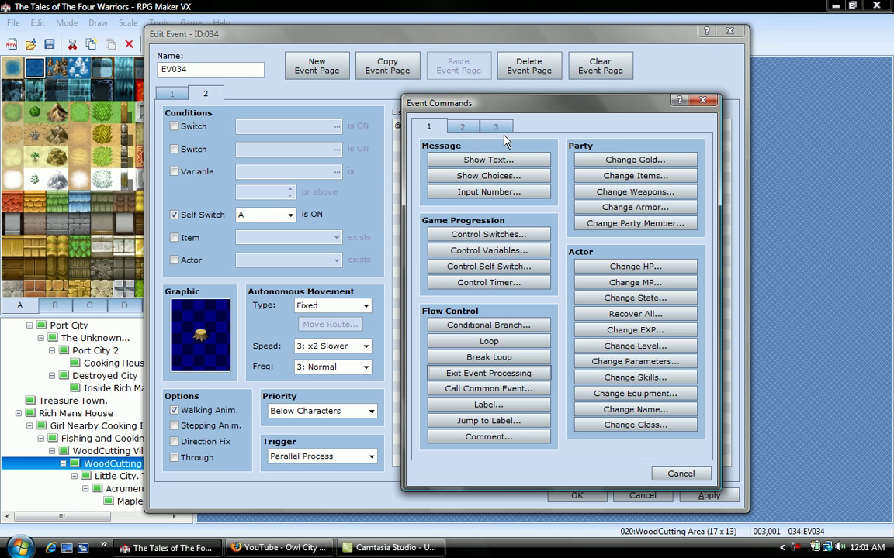
click(465, 128)
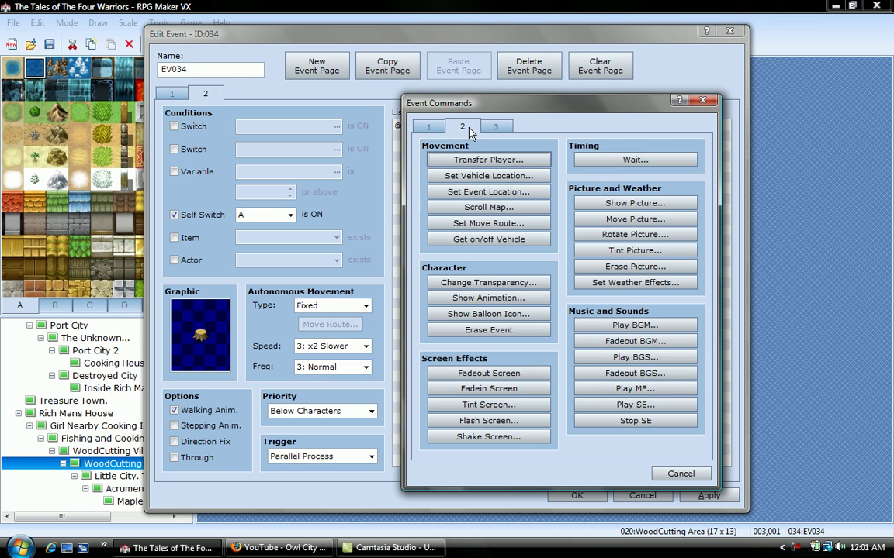
click(636, 159)
text(500)
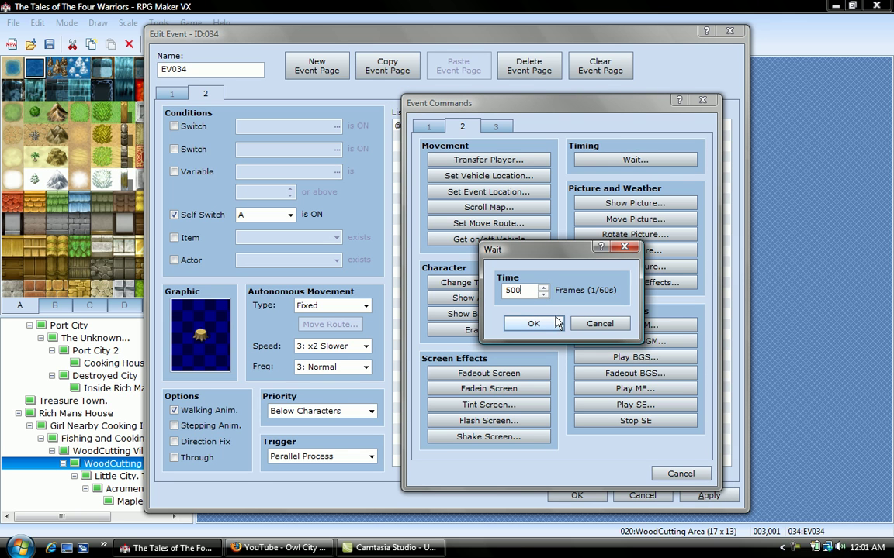
click(534, 324)
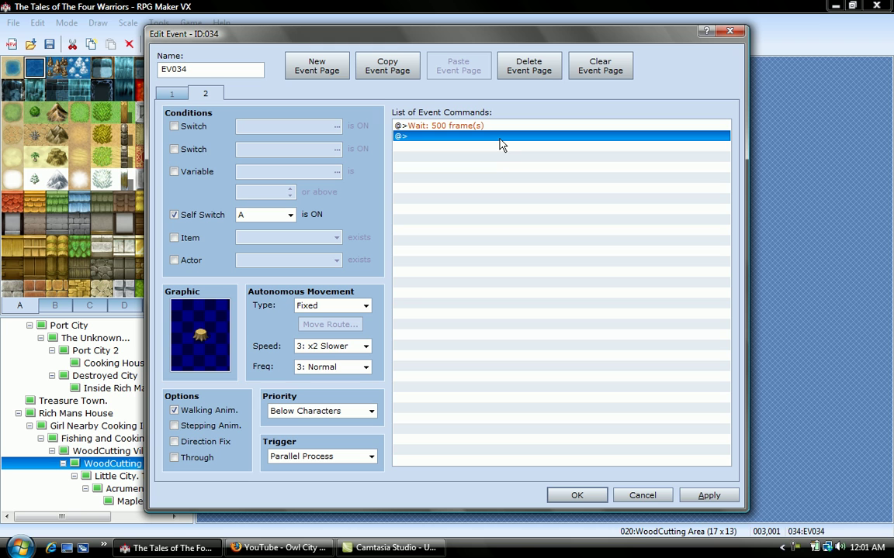
Add Control Self Switch A = OFF and keep the trigger as Parallel Process.
double_click(500, 143)
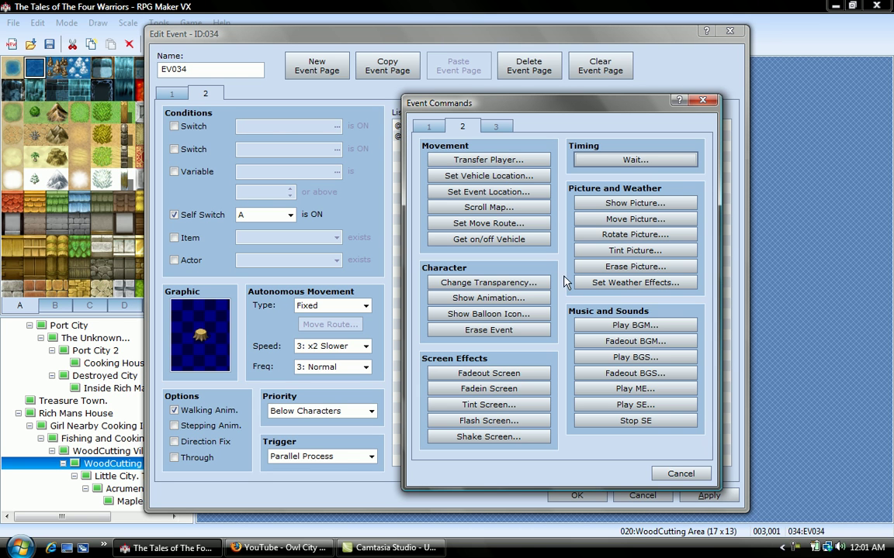
click(431, 126)
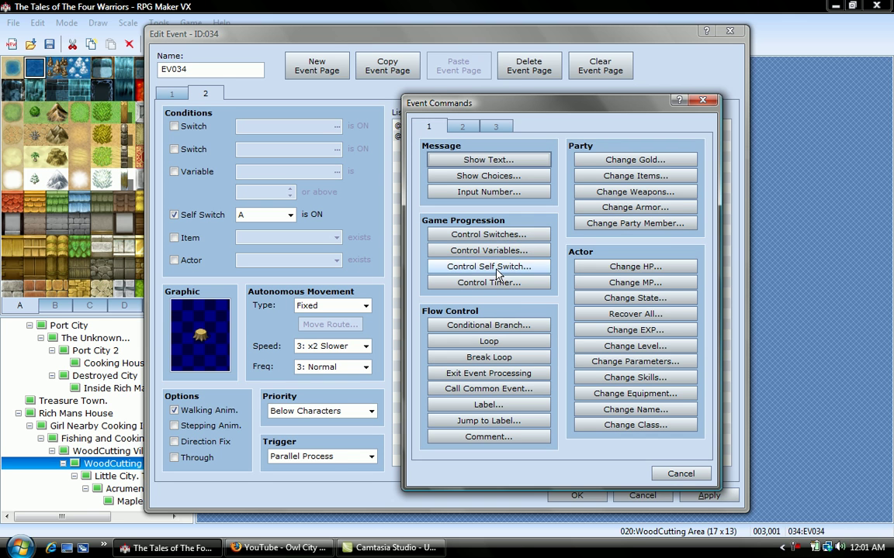
click(489, 266)
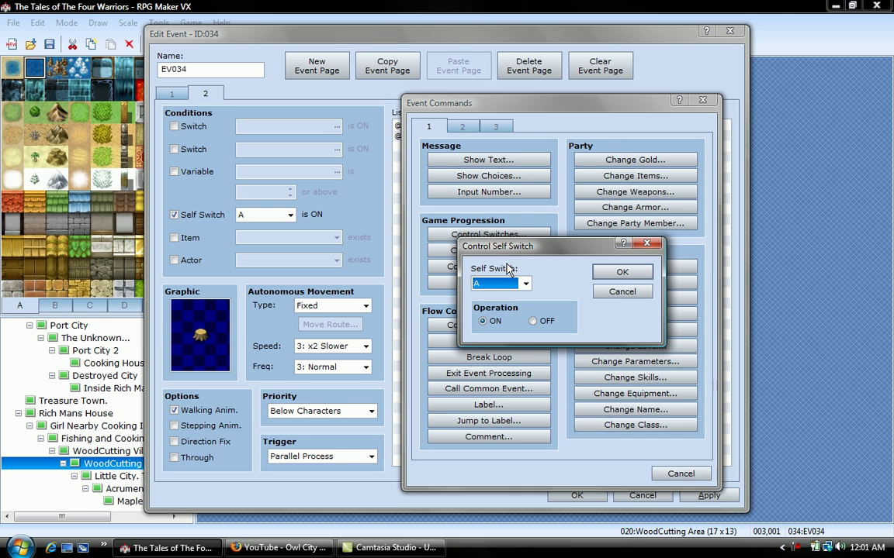
click(543, 321)
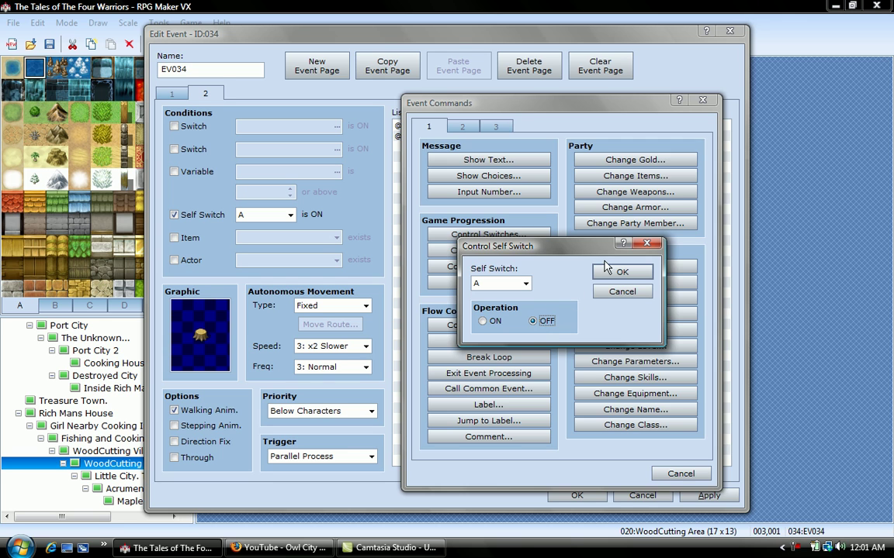
click(607, 270)
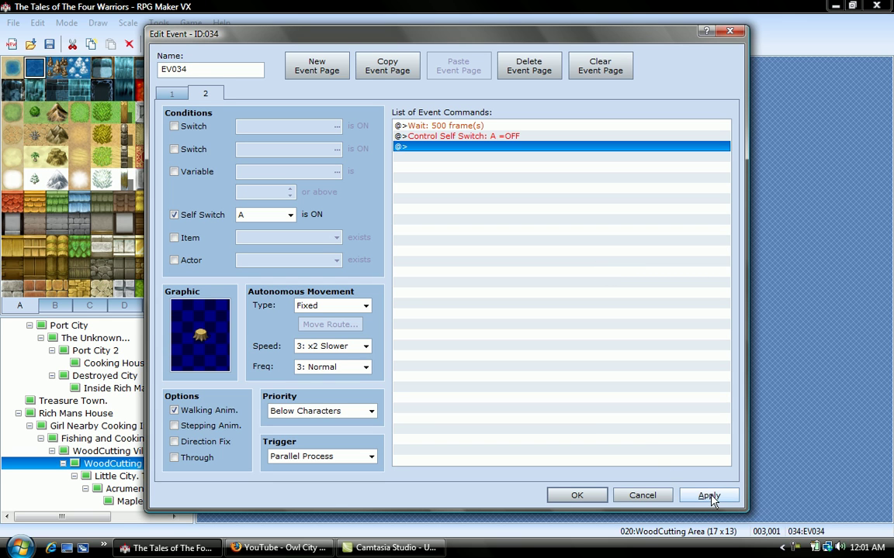
click(370, 457)
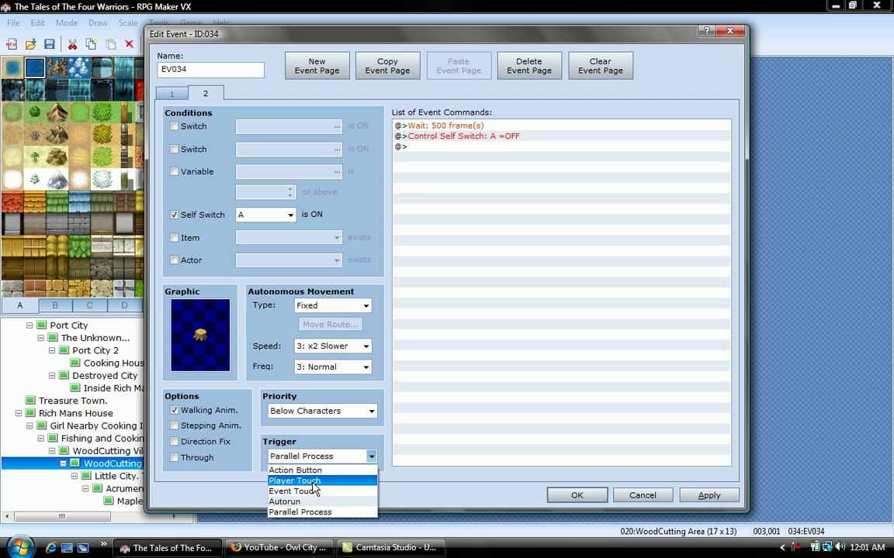
click(307, 513)
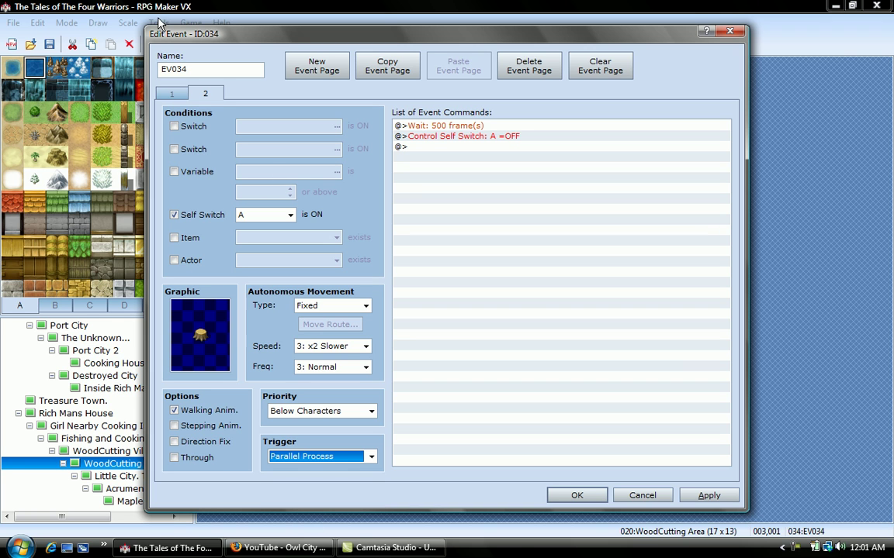
click(172, 94)
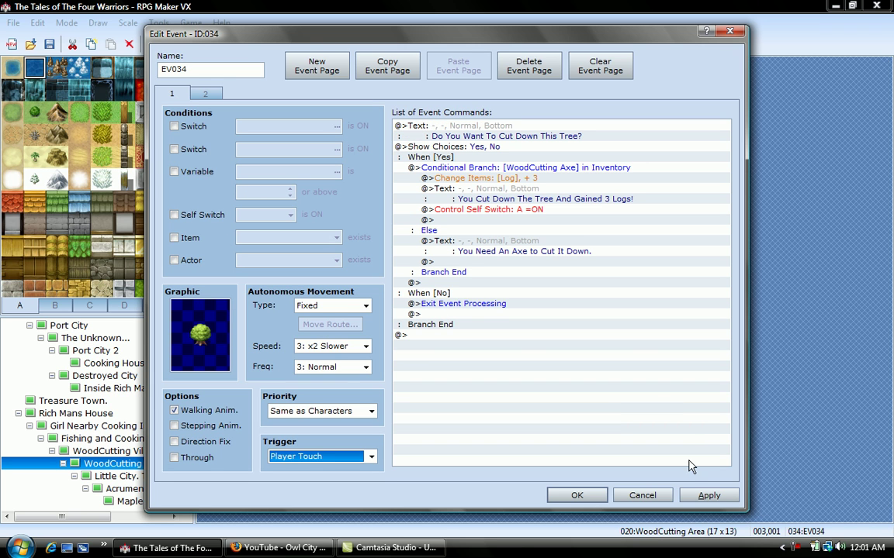
Apply EV034's changes and close the Edit Event dialog with OK.
click(708, 495)
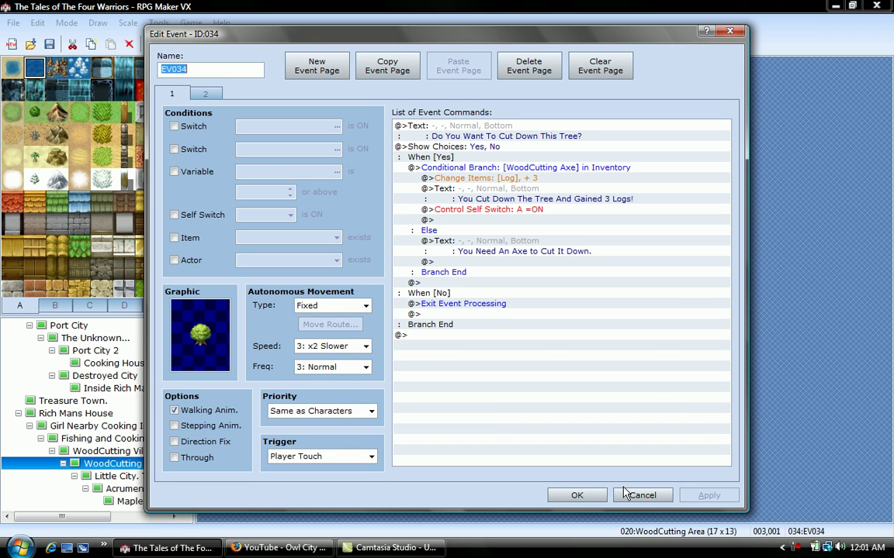
click(605, 503)
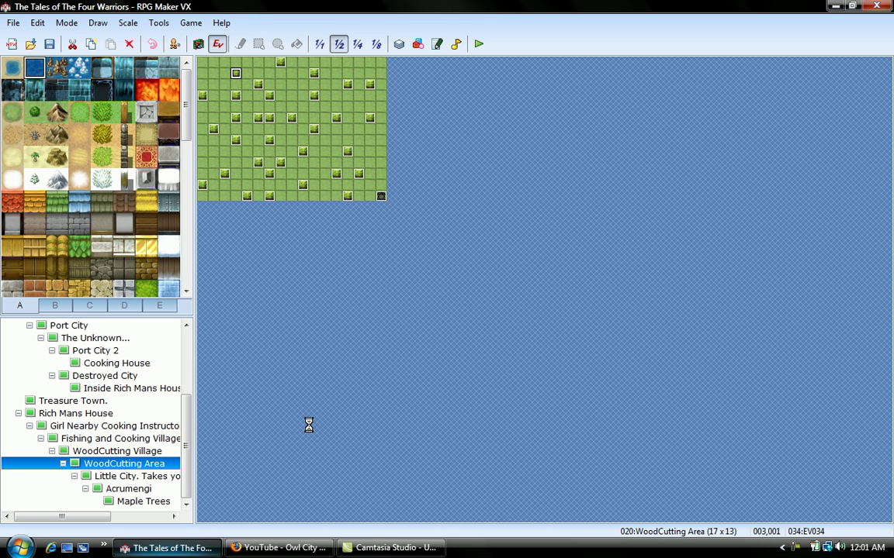
Launch a playtest, saving the project changes when prompted.
click(479, 45)
key(Return)
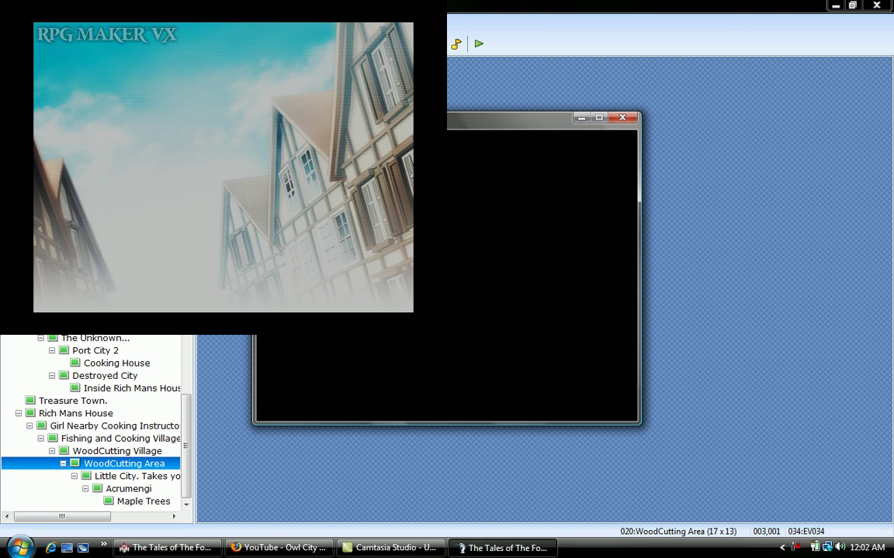
Continue from save File 1 and walk the hero into the tent up to the log buyer's counter.
key(Return)
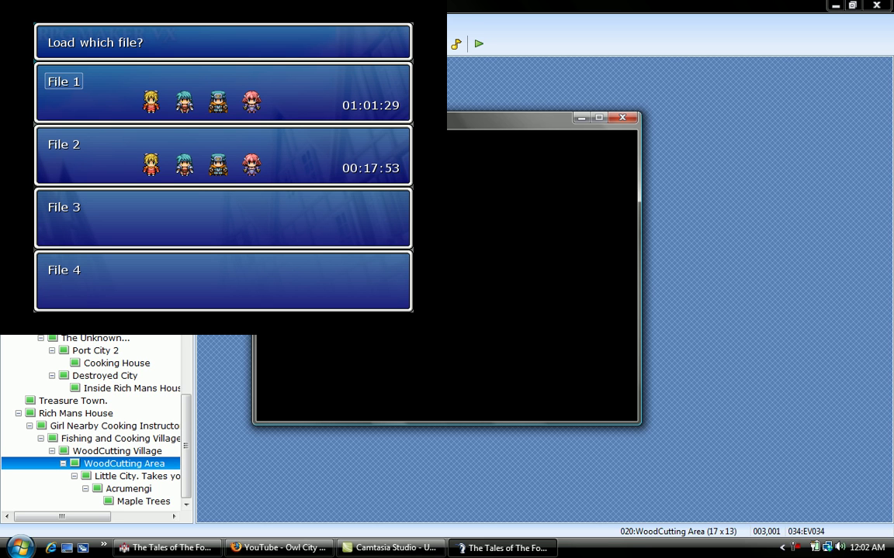
key(Return)
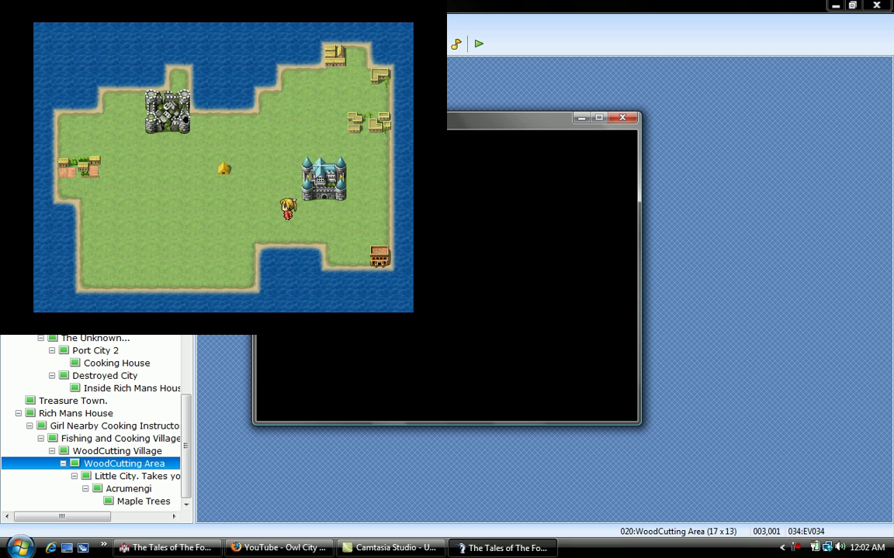
key(Left)
key(Left)
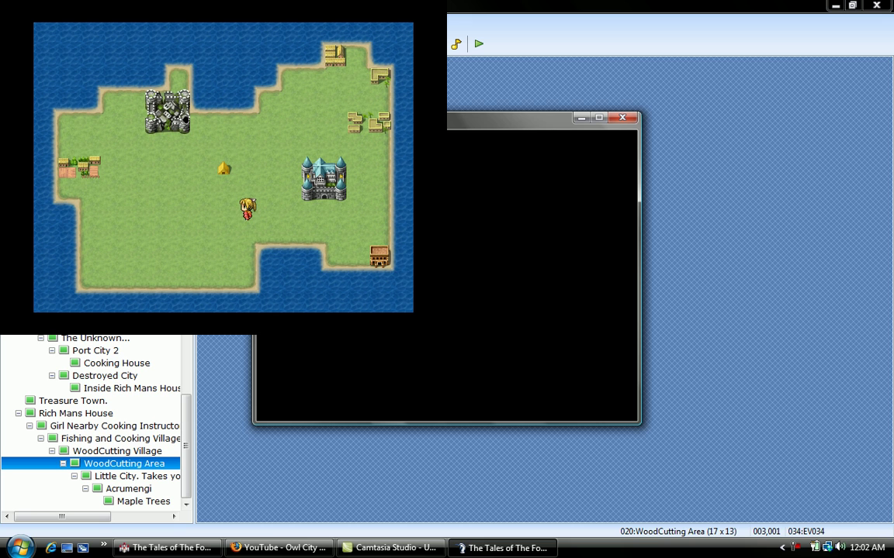
key(Left)
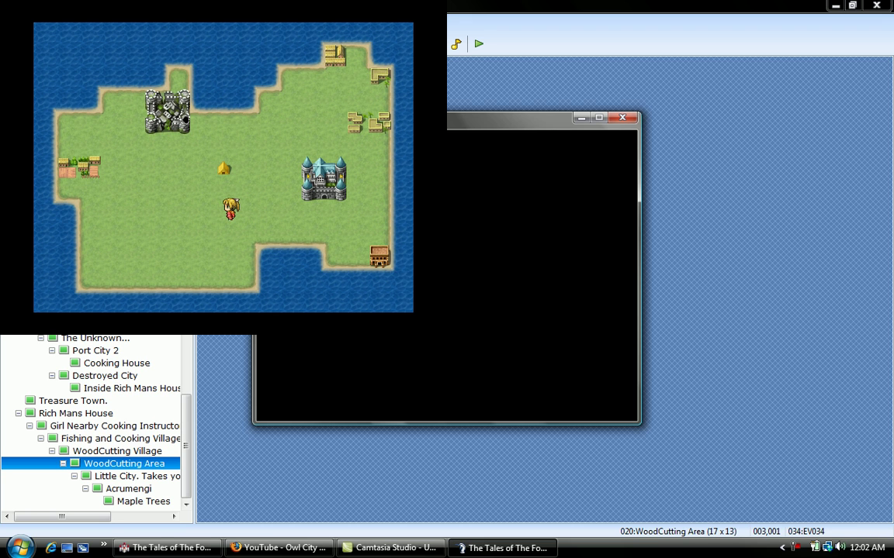
key(Up)
key(Up)
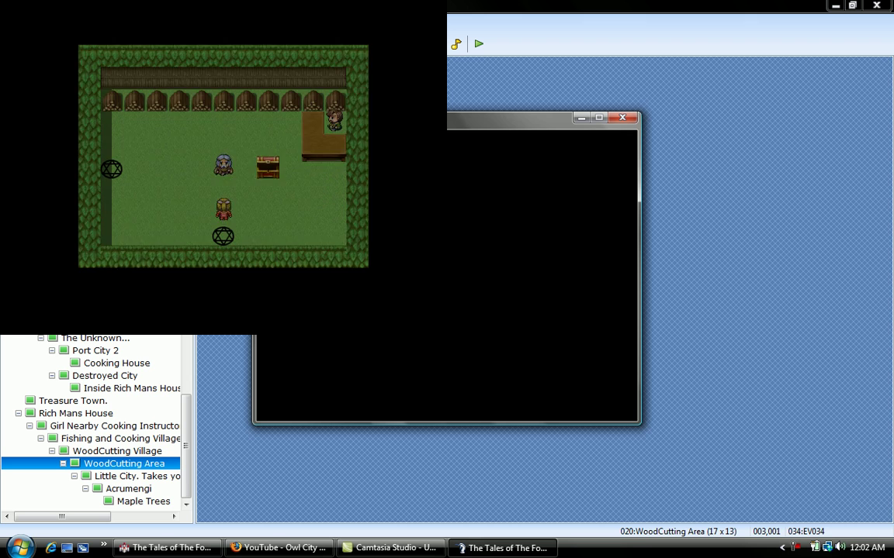
key(Right)
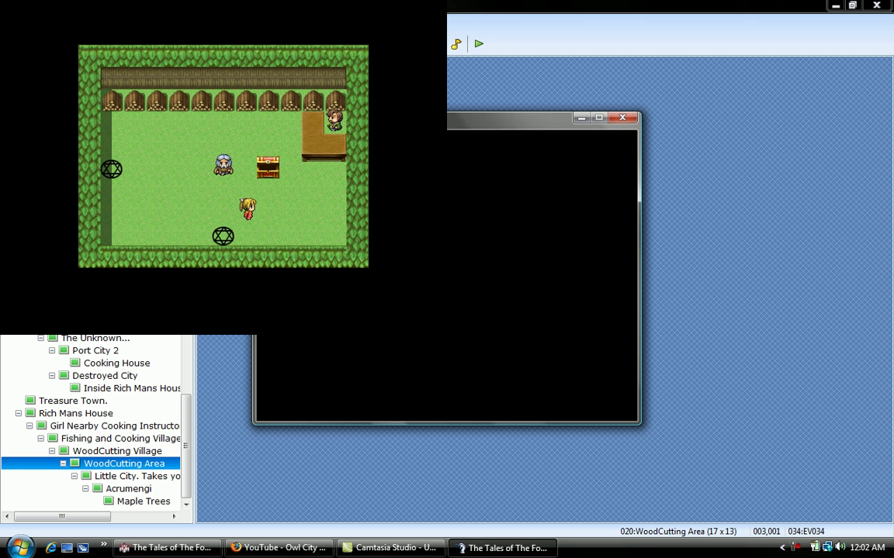
key(Right)
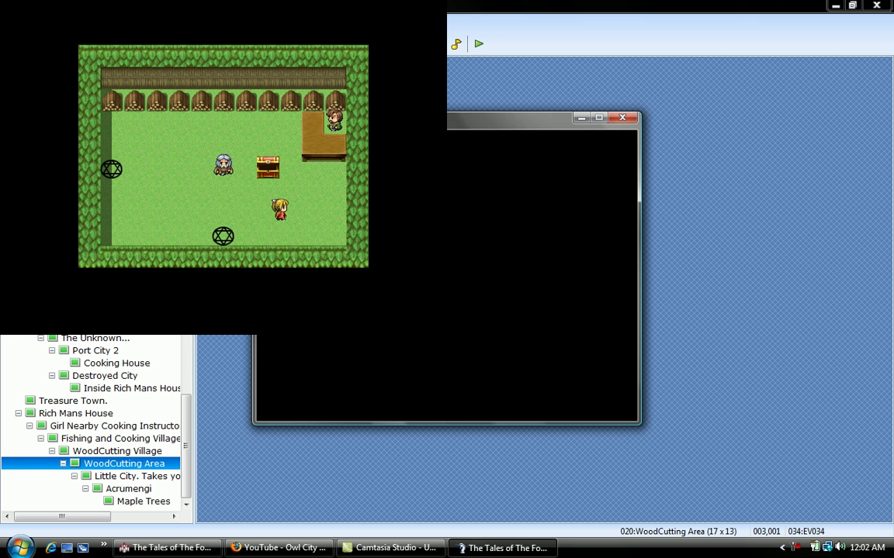
key(Right)
key(Right)
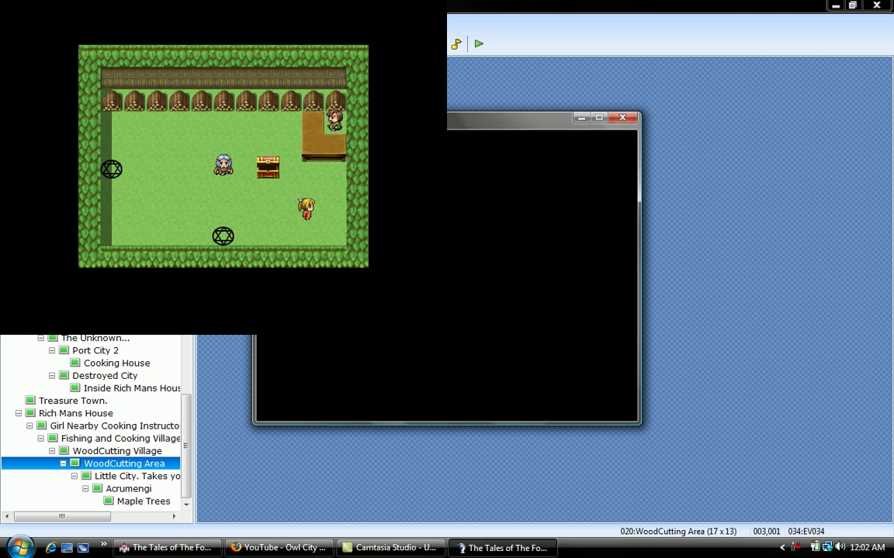
key(Right)
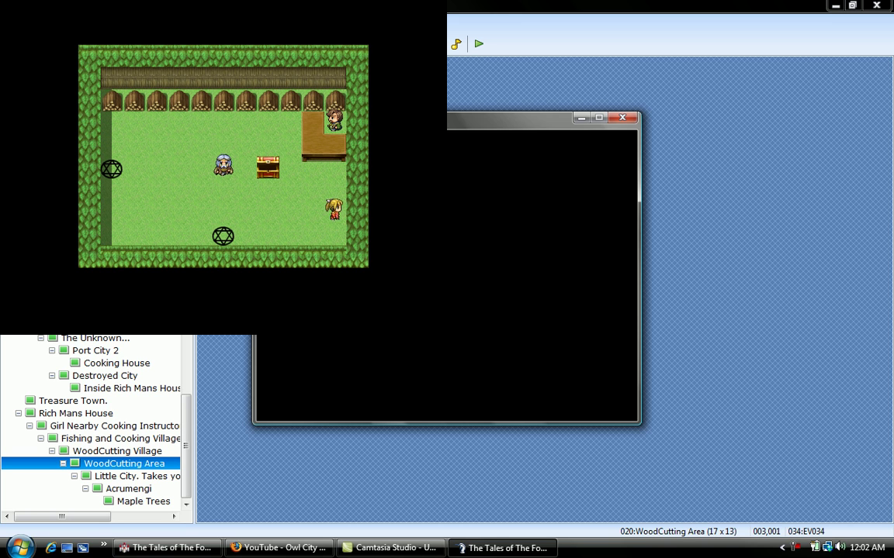
key(Up)
key(Up)
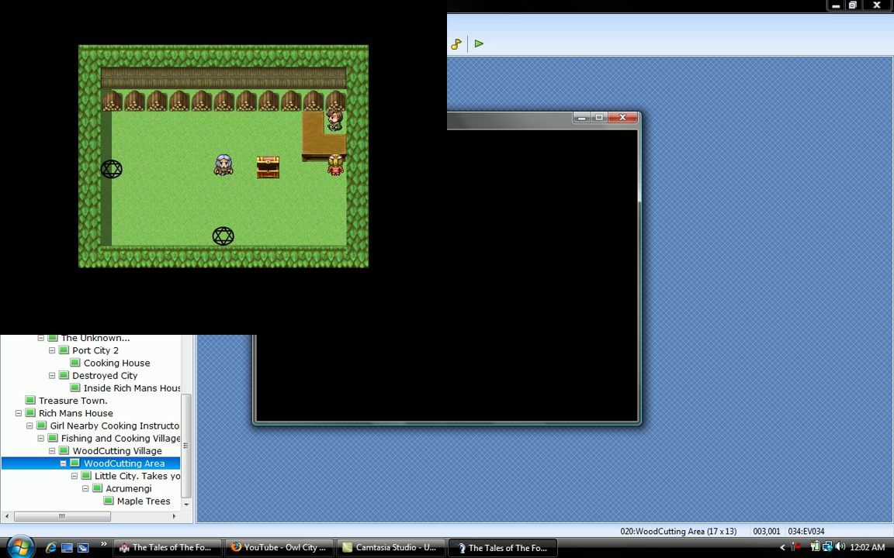
Talk to the log buyer, browse his Sell list past Recipe Book and Fishing Rod, then back out.
key(Return)
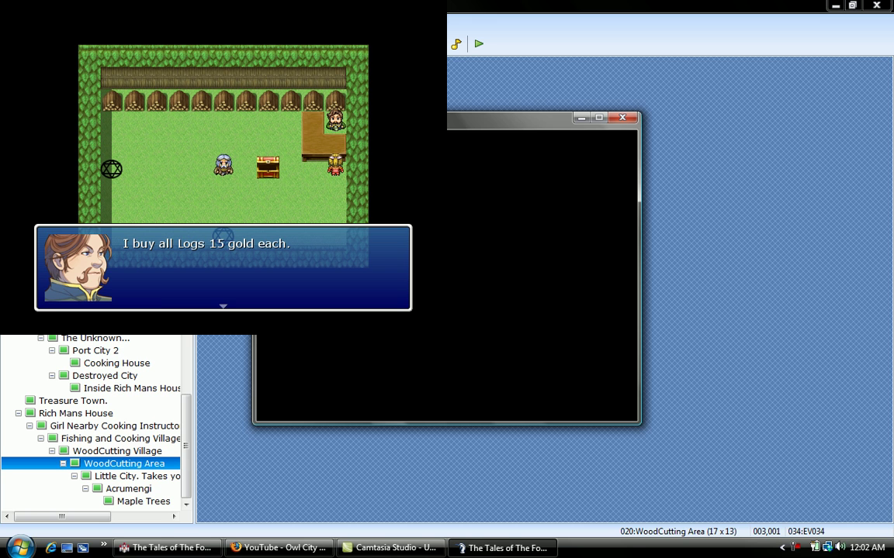
key(Return)
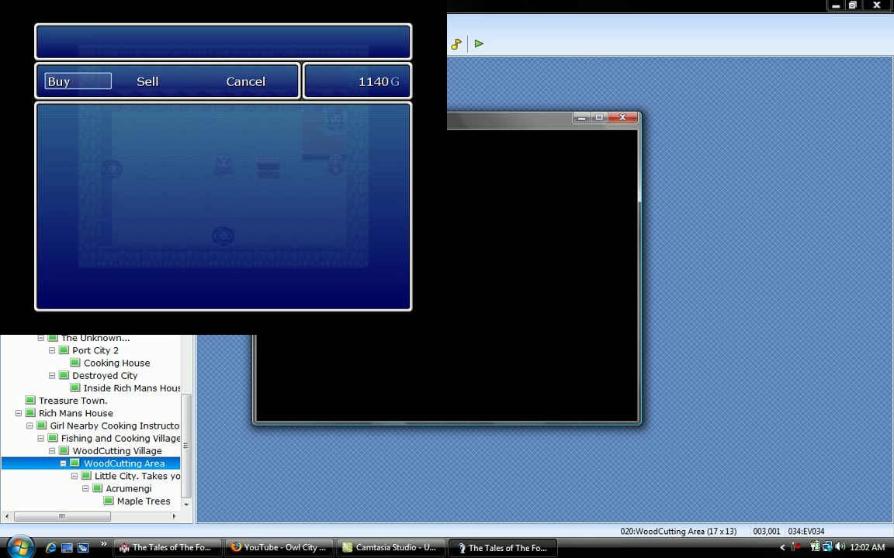
key(Right)
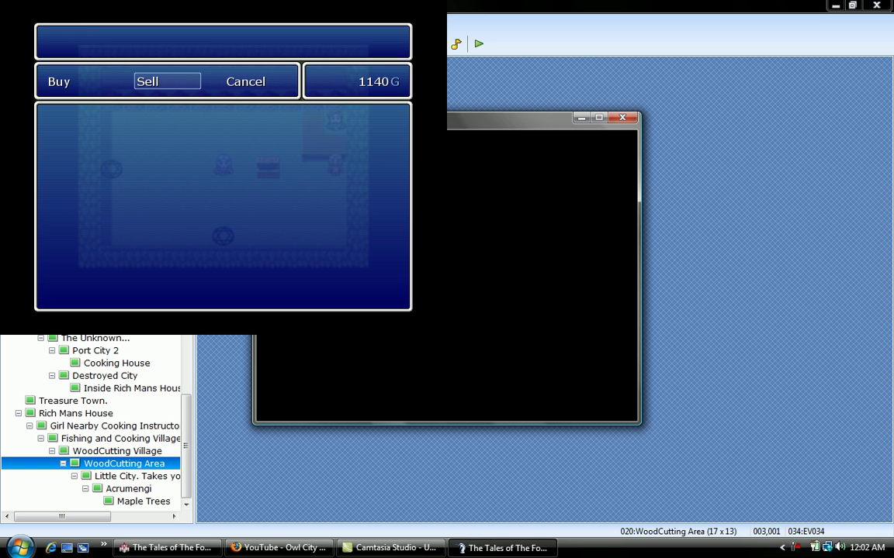
key(Return)
key(Right)
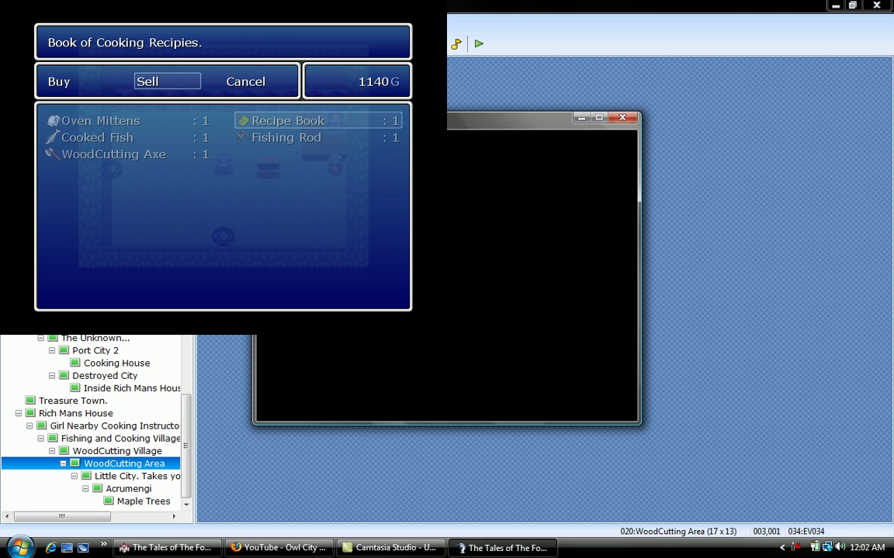
key(Down)
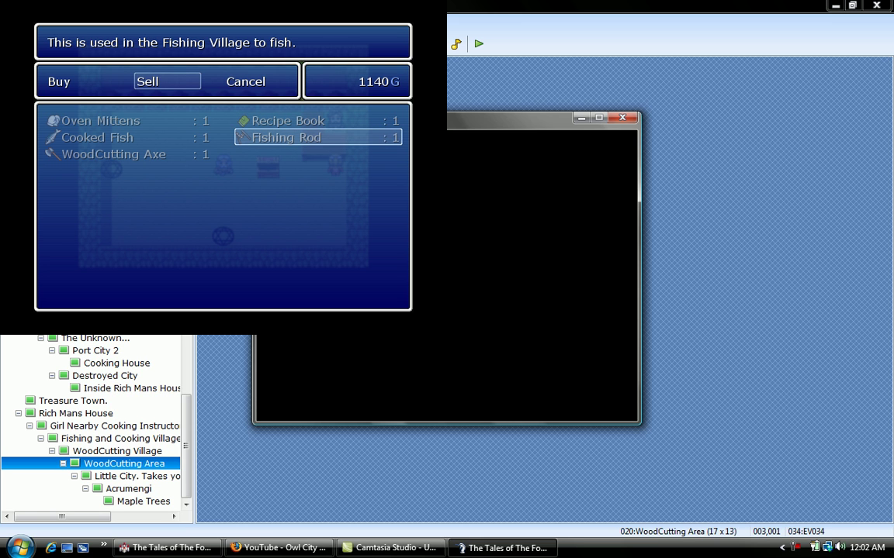
key(Escape)
key(Escape)
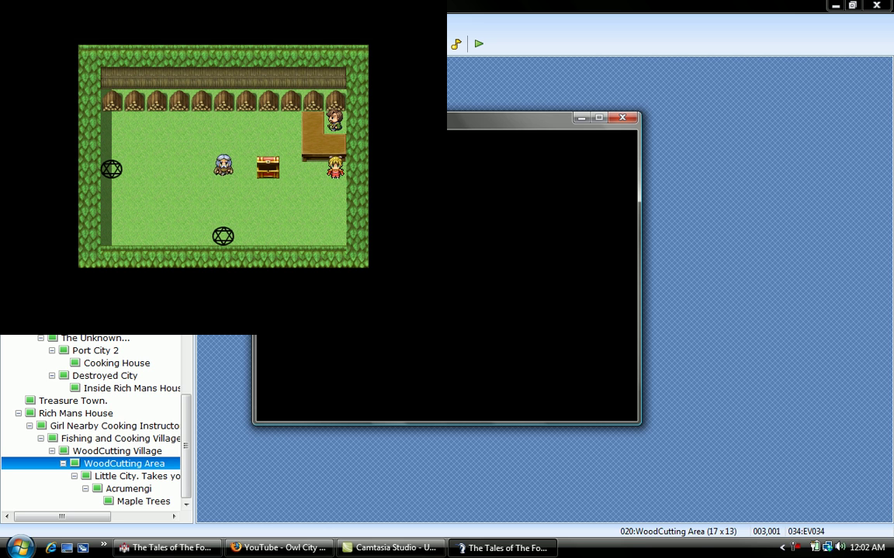
Walk the hero out of the shop, left past the old man, onto the teleport circle.
key(Down)
key(Left)
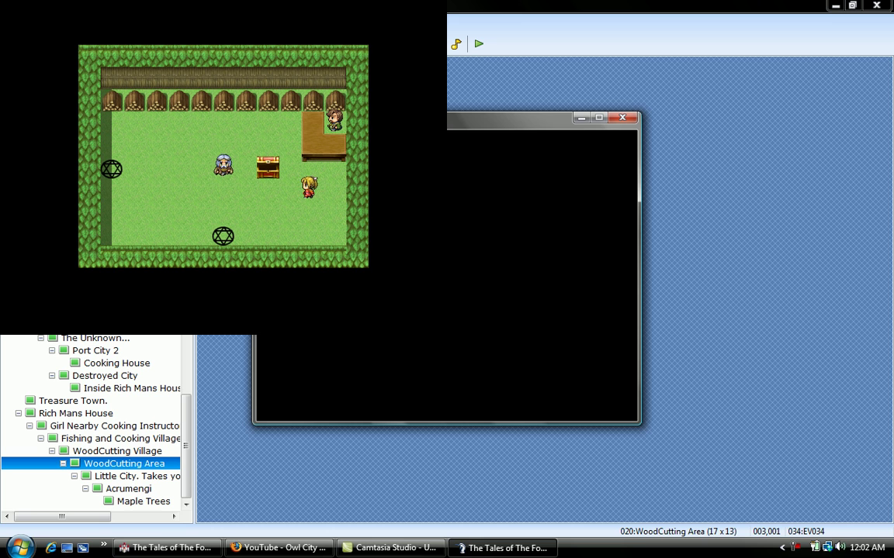
key(Left)
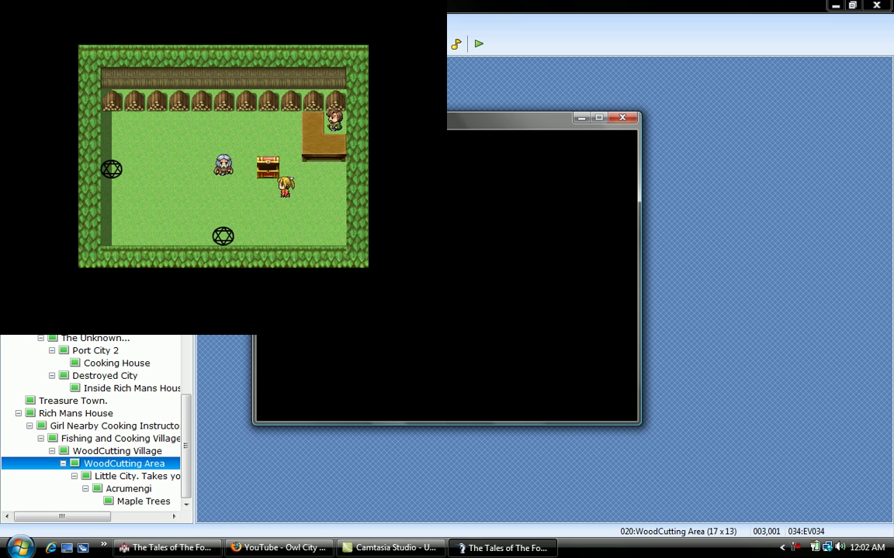
key(Left)
key(Left)
key(Left)
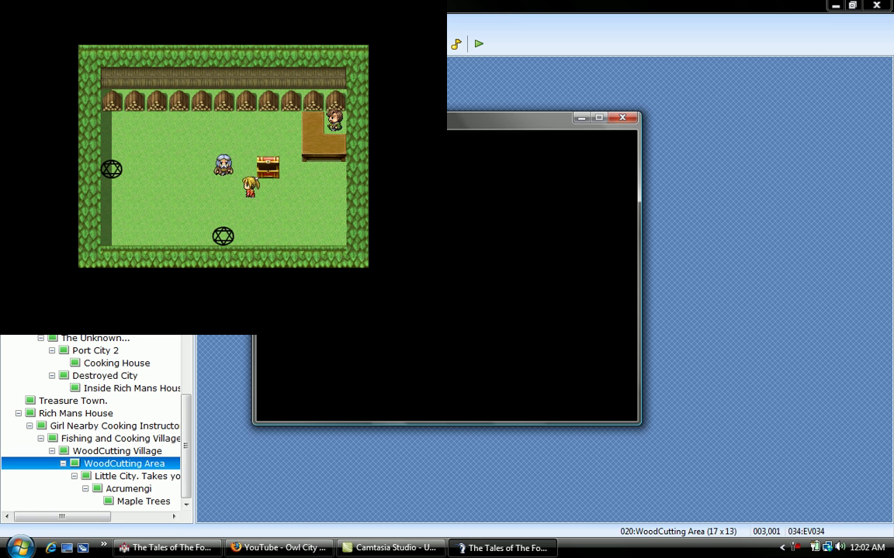
key(Left)
key(Left)
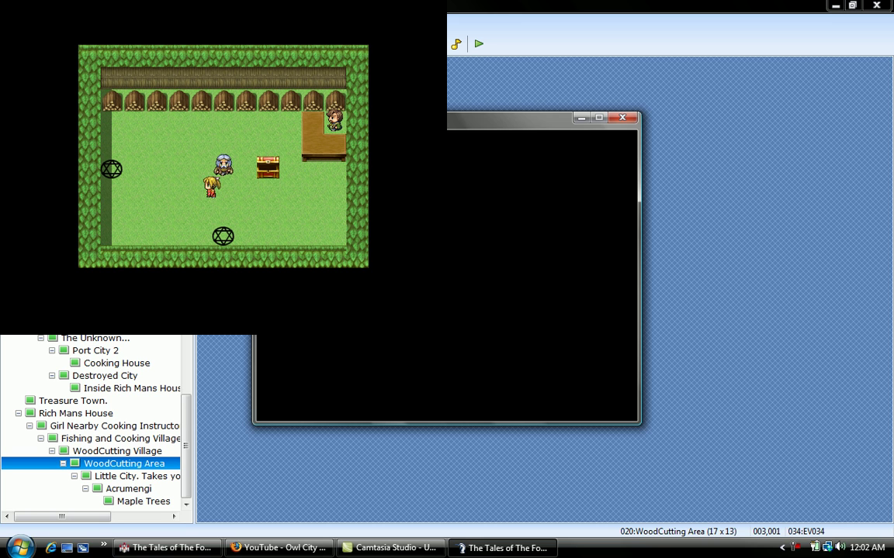
key(Left)
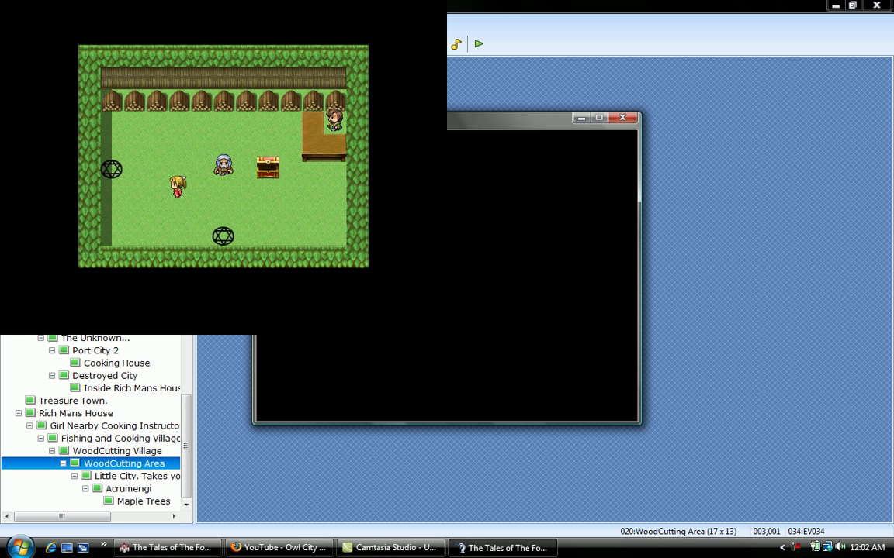
key(Left)
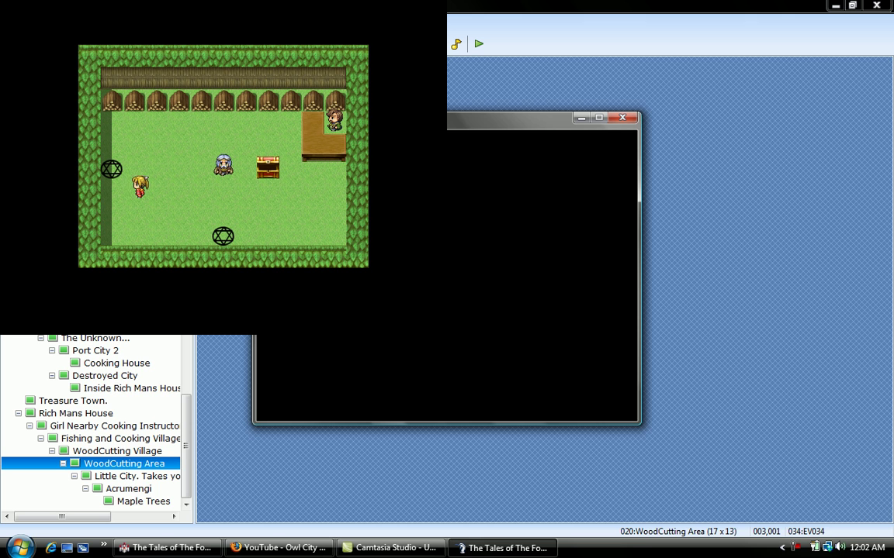
key(Up)
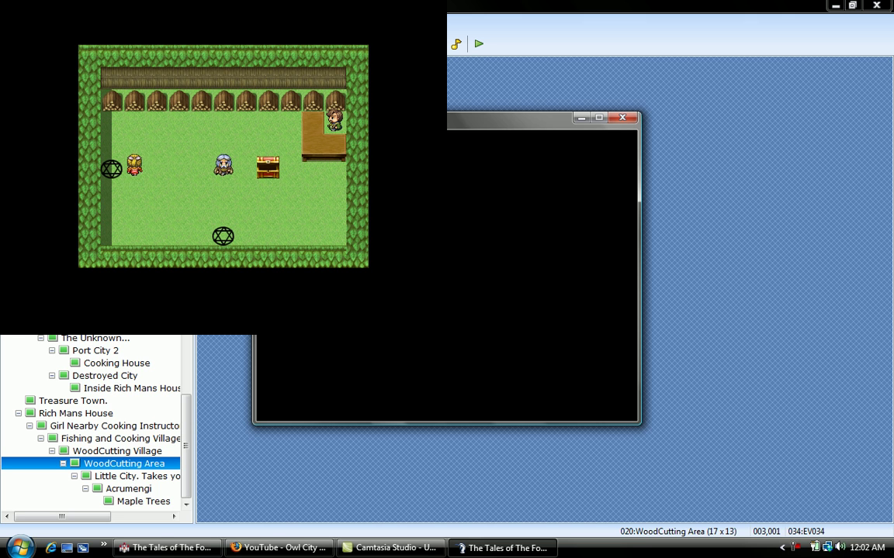
key(Left)
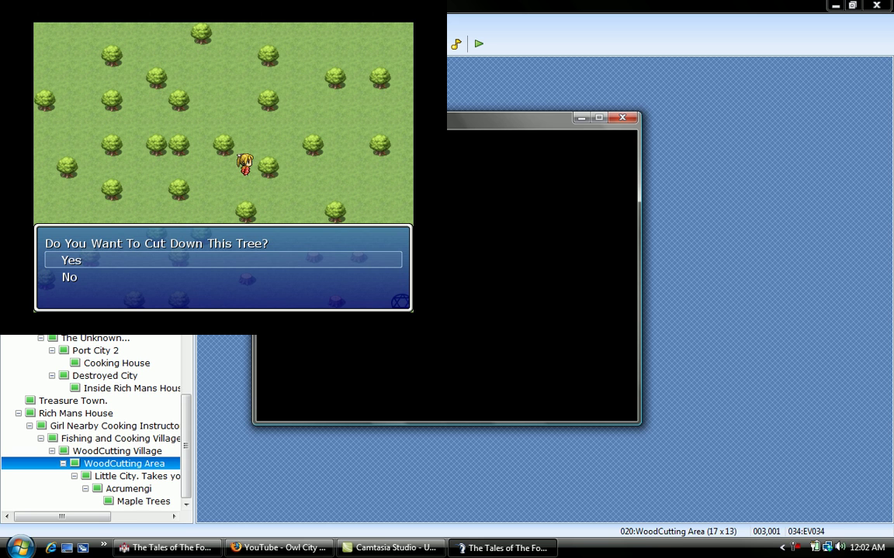
Accept cutting the tree, collect the 3 logs, and walk down past the stumps.
key(Return)
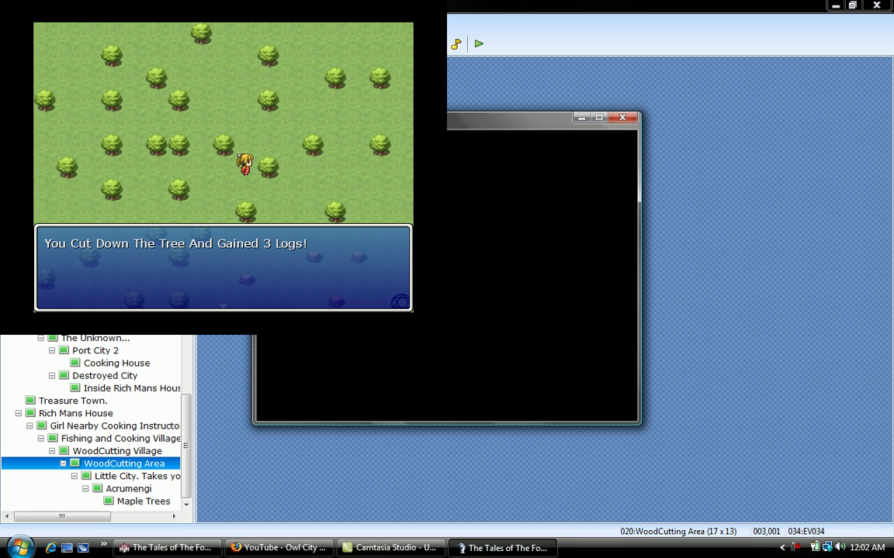
key(Return)
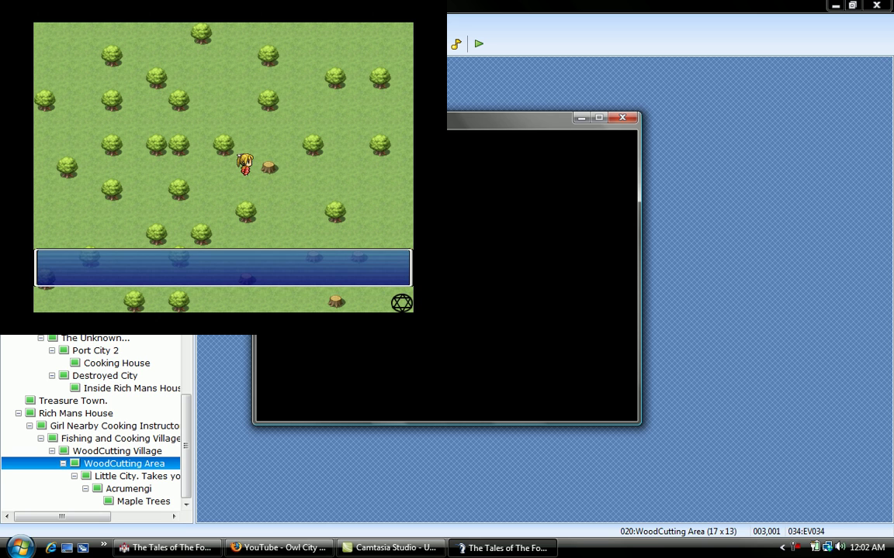
key(Down)
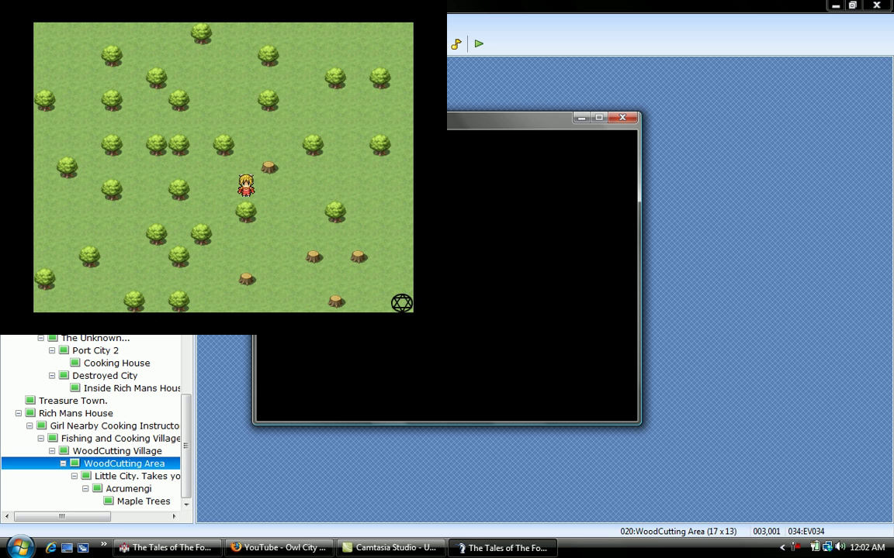
key(Right)
key(Right)
key(Down)
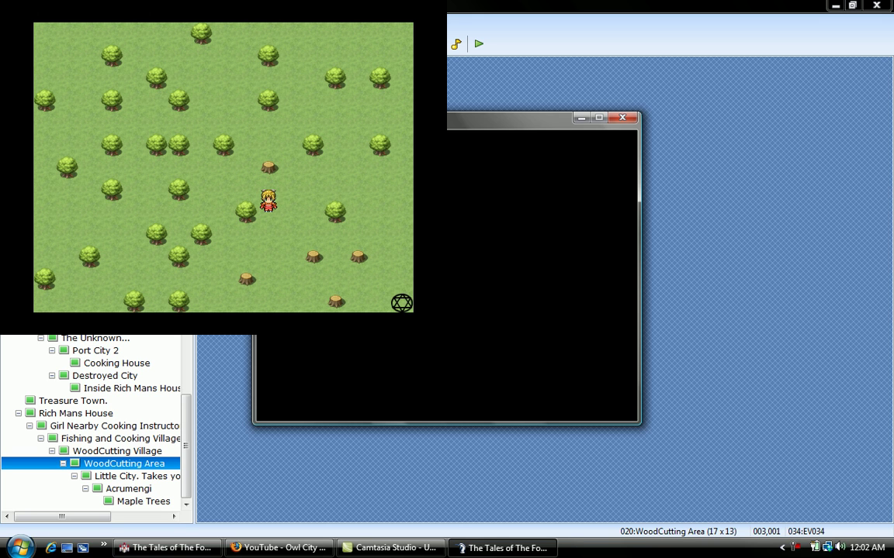
key(Down)
Choose Game End from the game menu and shut down the playtest.
key(Escape)
key(Down)
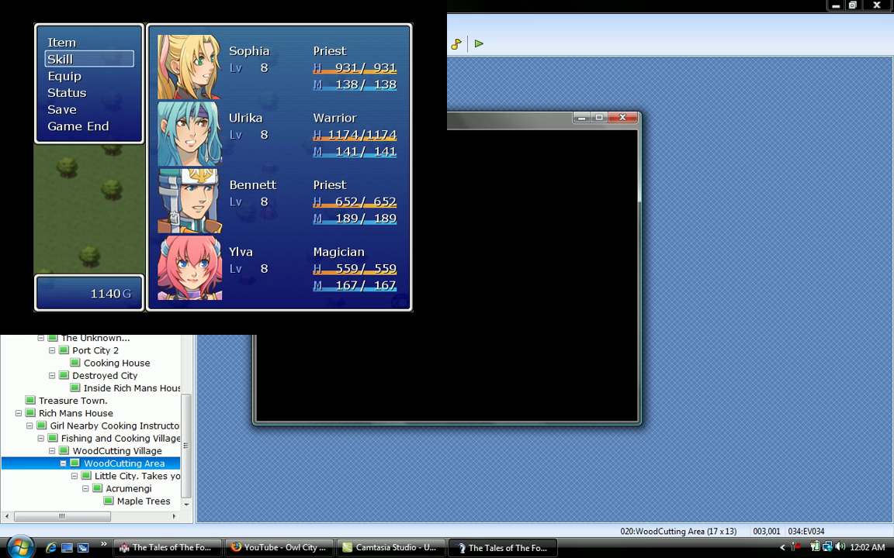
key(Down)
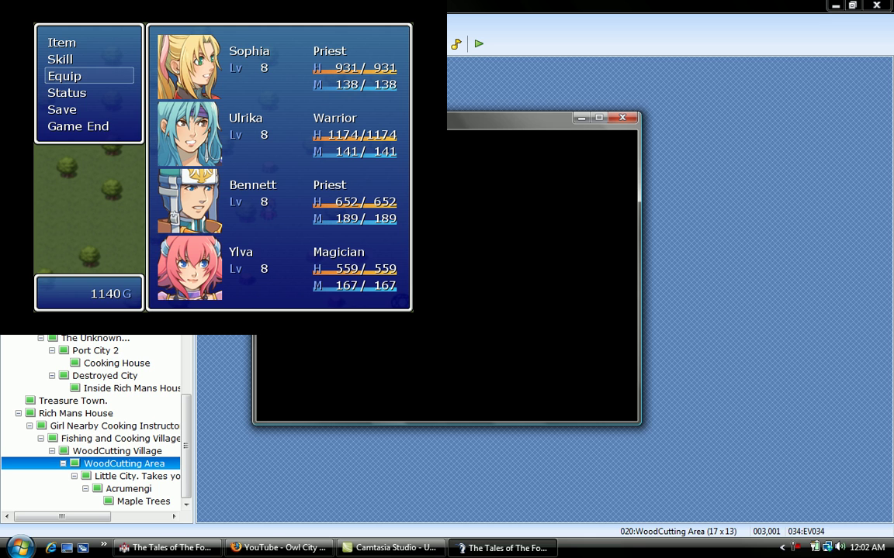
key(Down)
key(Down)
key(Down)
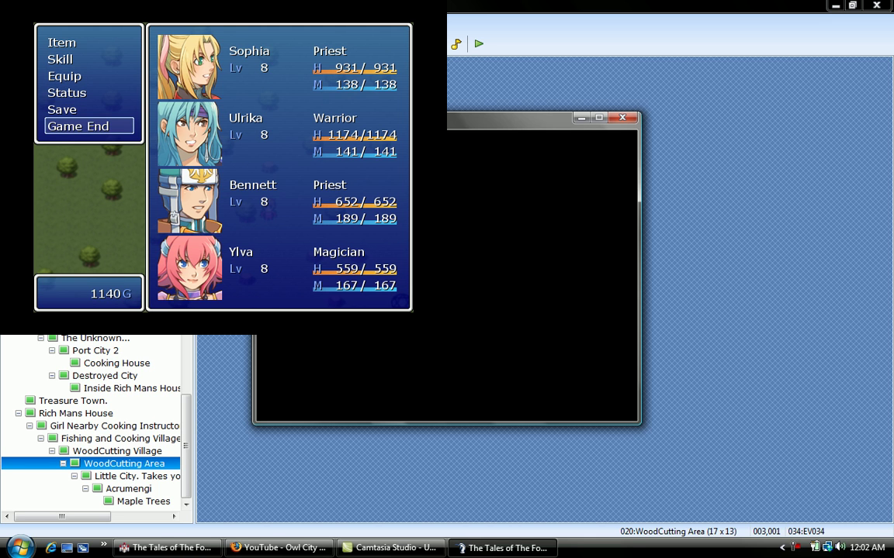
key(Return)
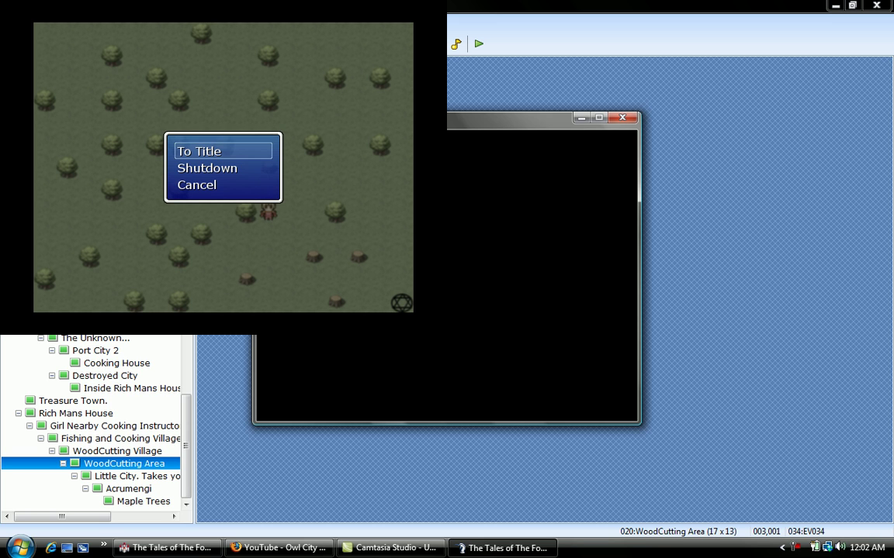
key(Down)
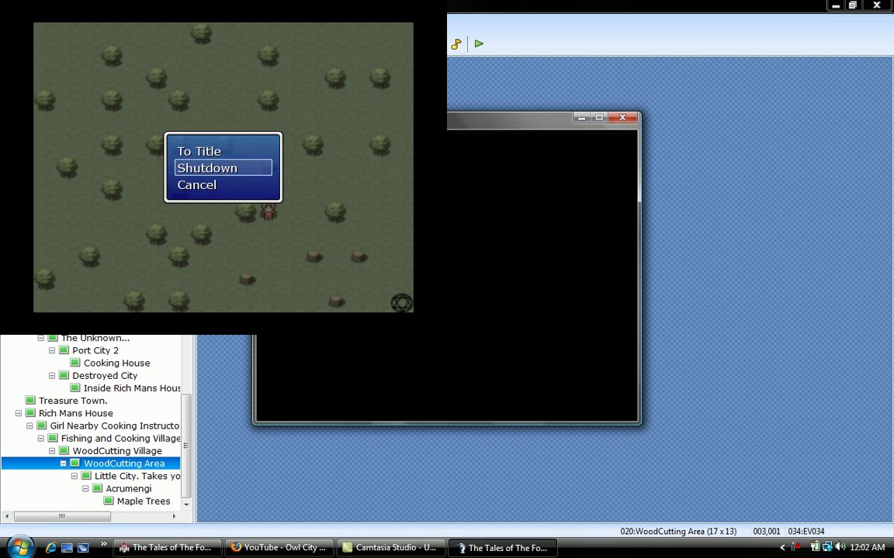
key(Escape)
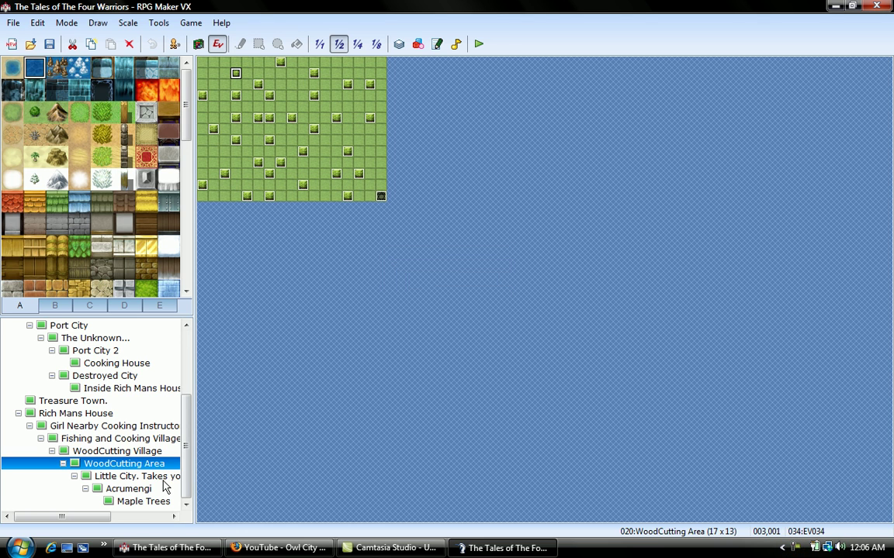
Switch to the Acrumengi map and open its tree event EV003.
click(163, 487)
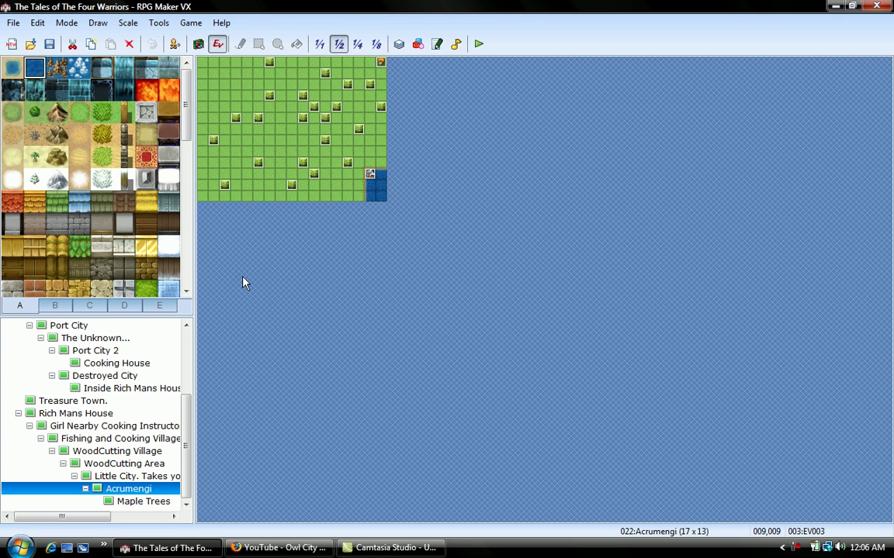
double_click(302, 164)
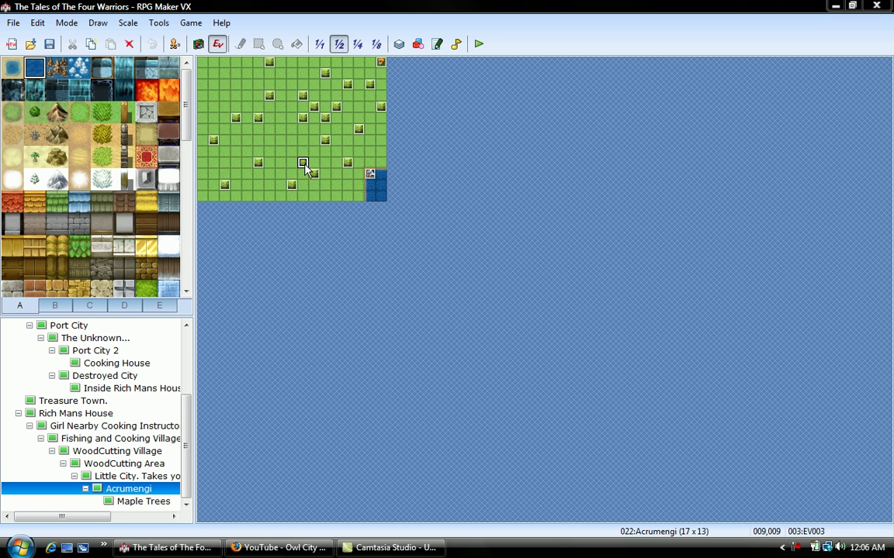
double_click(303, 165)
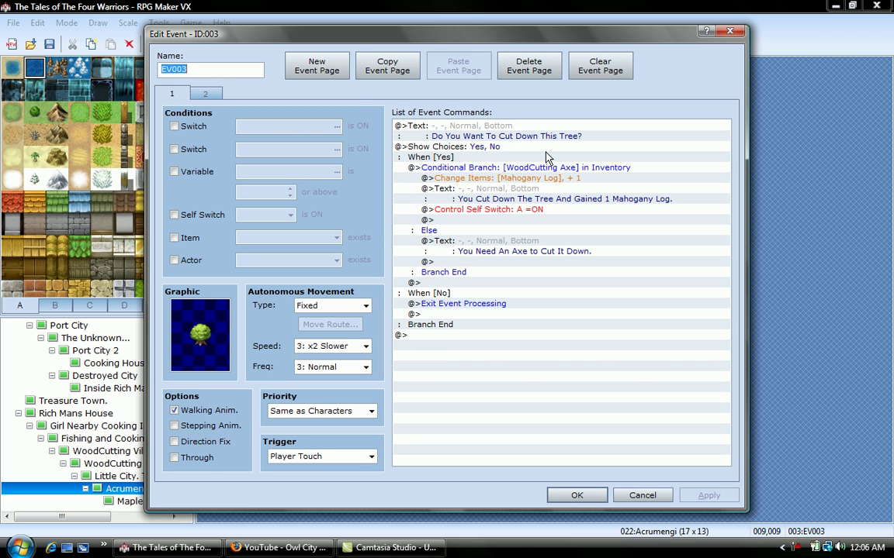
Verify EV003's Change Items command gives Mahogany Log +1, then close the event editor.
right_click(466, 184)
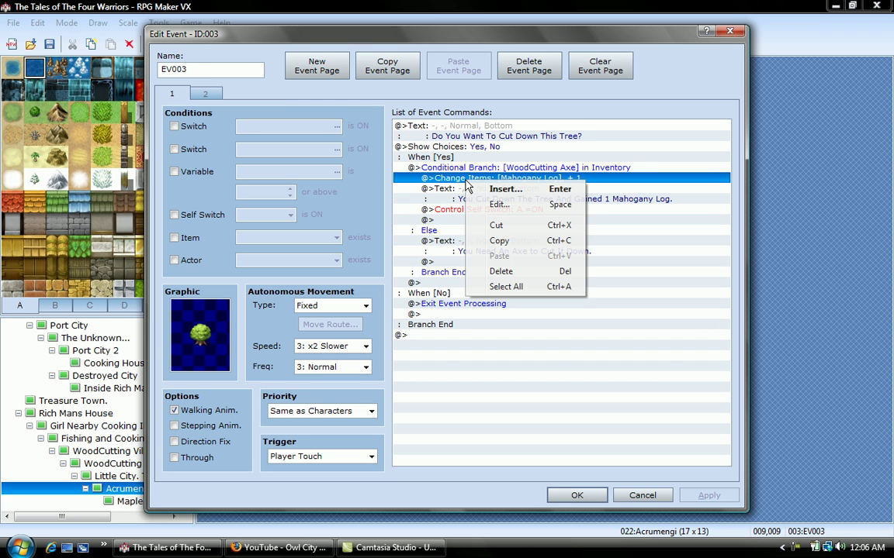
click(496, 204)
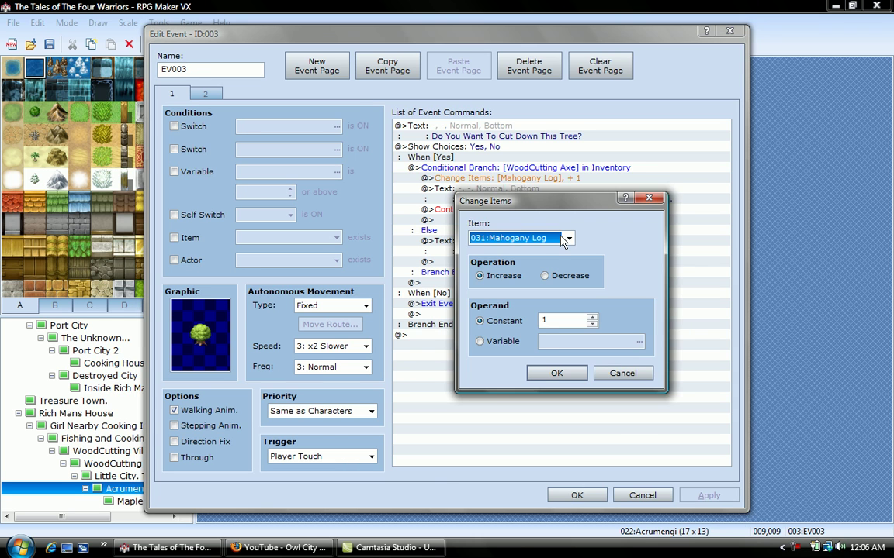
click(557, 374)
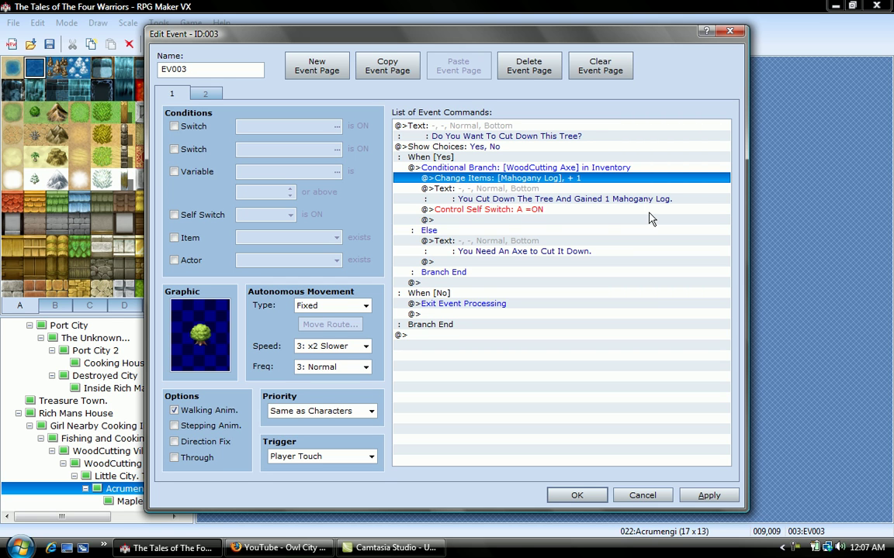
click(576, 495)
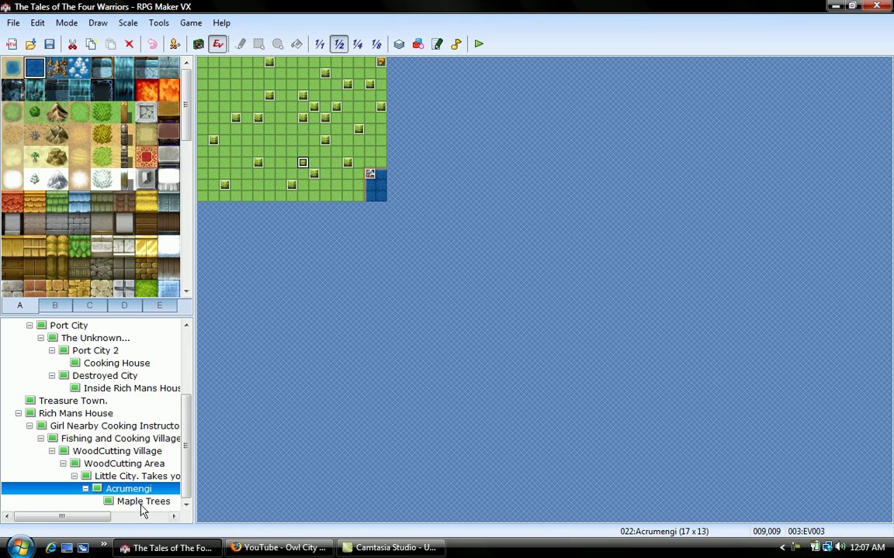
Select the Maple Trees map and open tree event EV002, which gives 1 Maple Log.
key(Down)
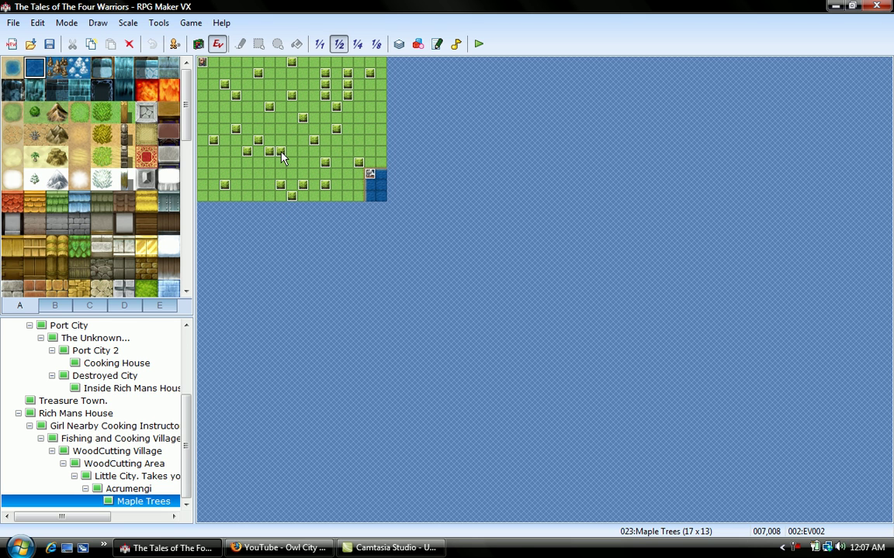
double_click(281, 156)
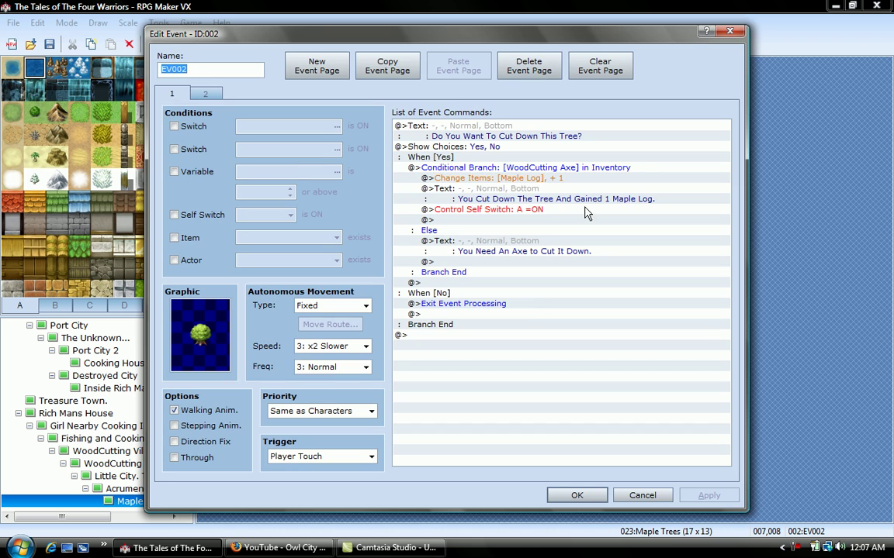